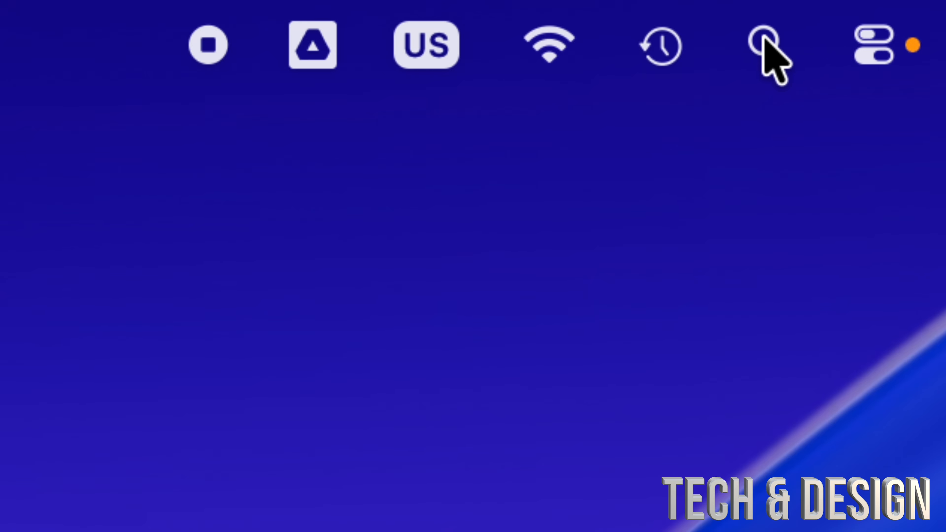
# - Search the Mac for "disk", open Disk Utility and reposition its window so the sidebar is in view
pyautogui.click(769, 50)
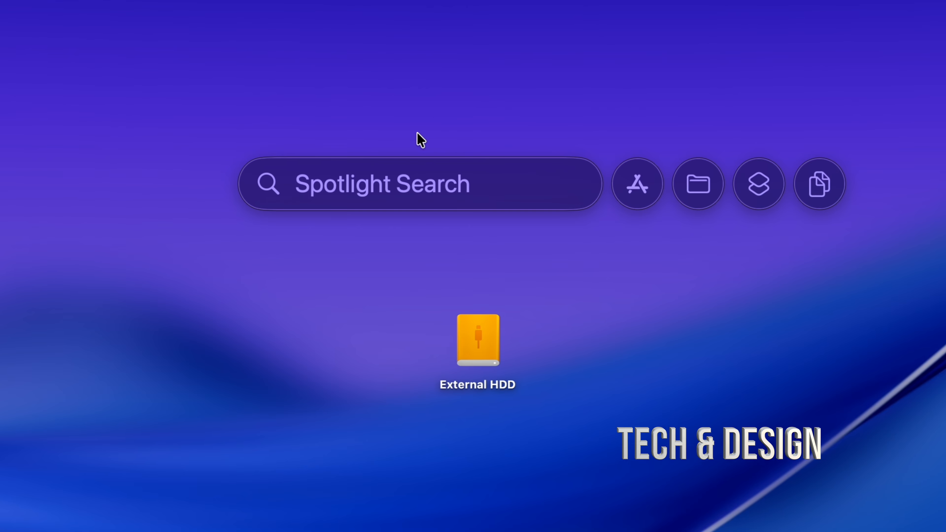
pyautogui.write('disk Utility')
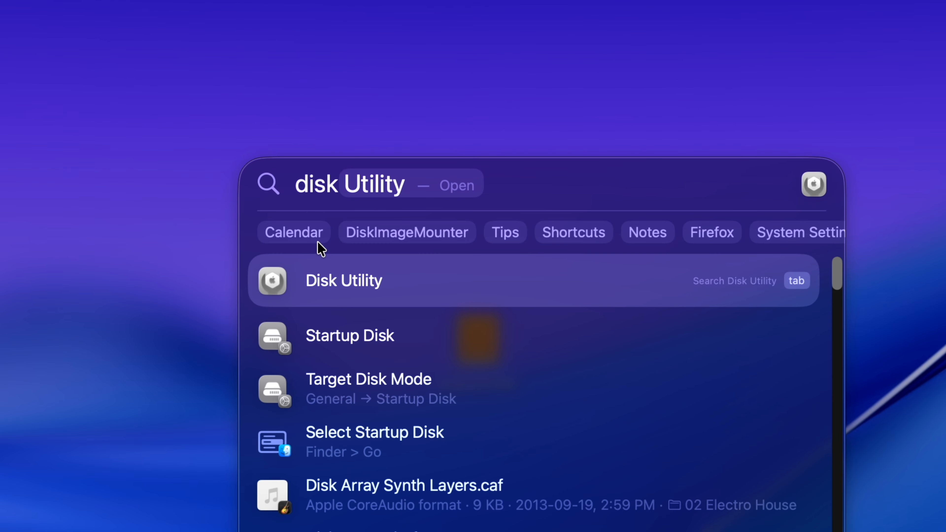
pyautogui.click(330, 265)
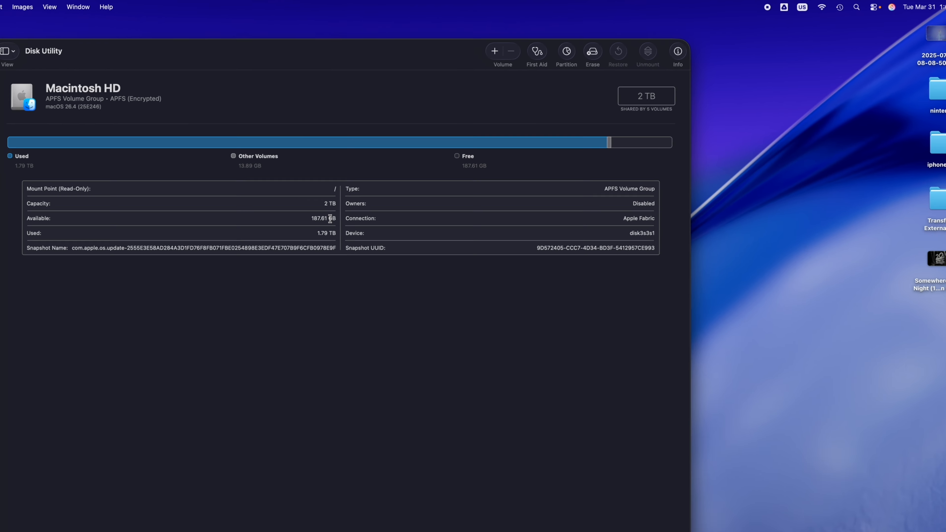
pyautogui.moveTo(302, 41); pyautogui.dragTo(453, 41)
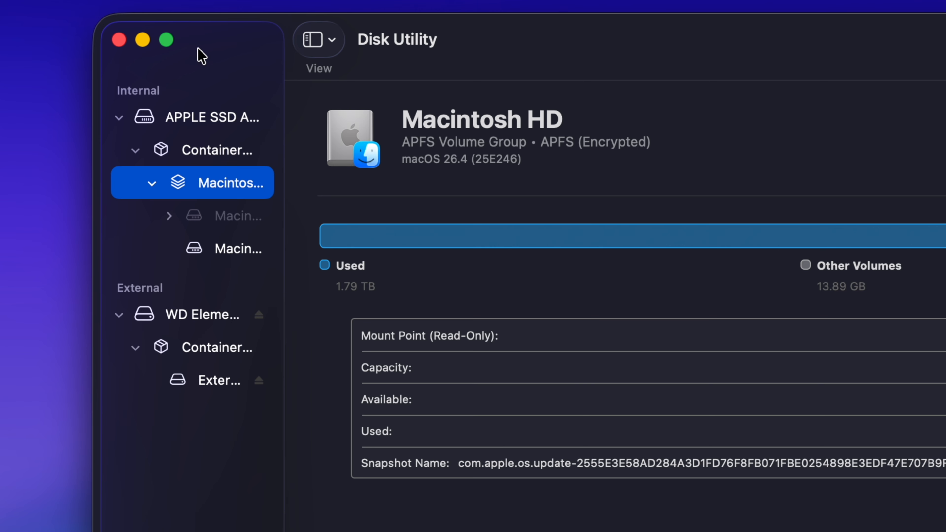
# - Hide the Disk Utility sidebar and show it again
pyautogui.click(336, 41)
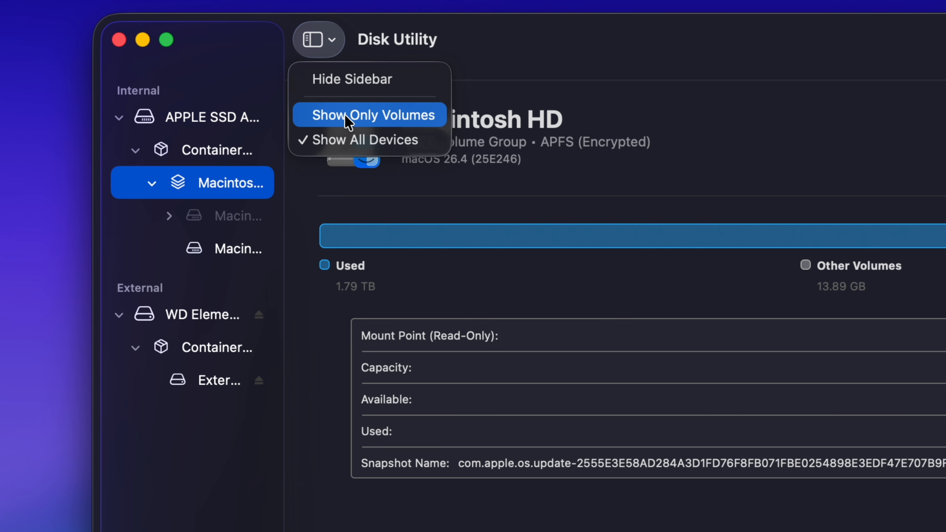
pyautogui.click(338, 84)
pyautogui.click(230, 40)
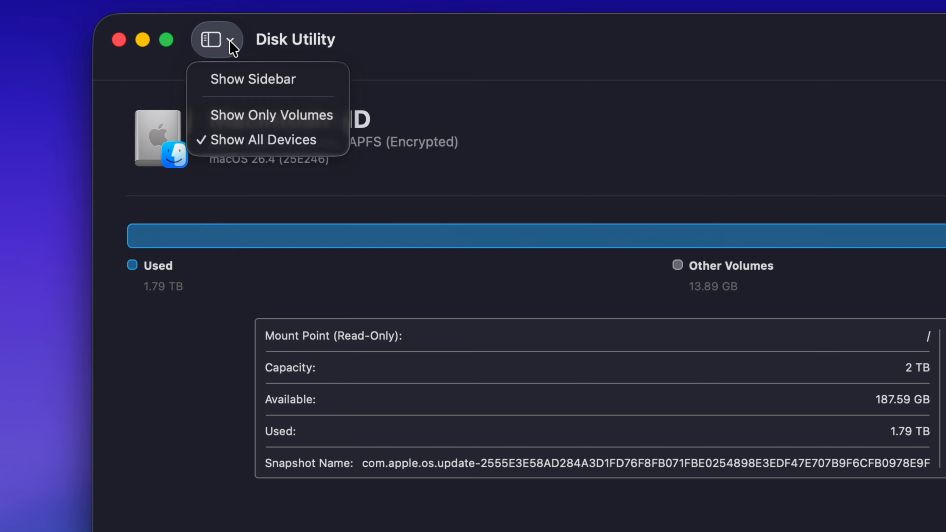
pyautogui.click(235, 80)
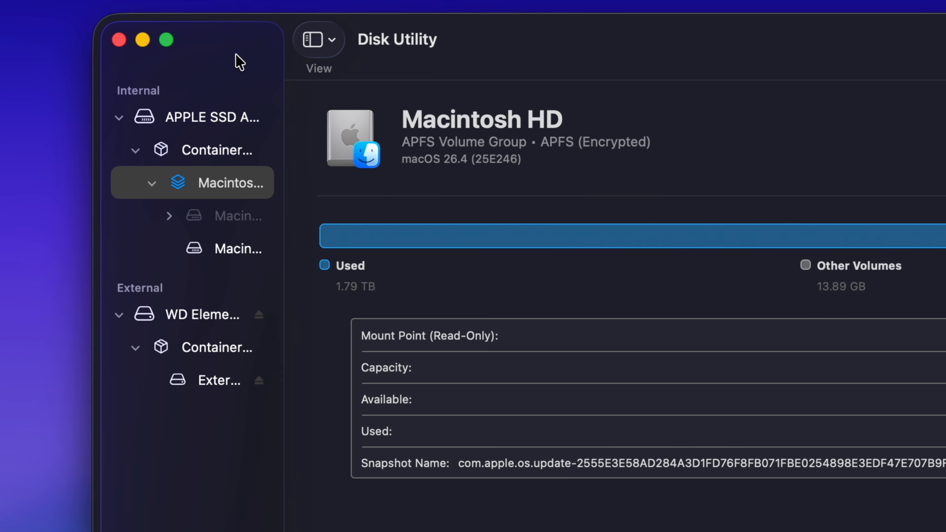
# - Limit the sidebar to Show Only Volumes and switch it back to Show All Devices
pyautogui.click(309, 40)
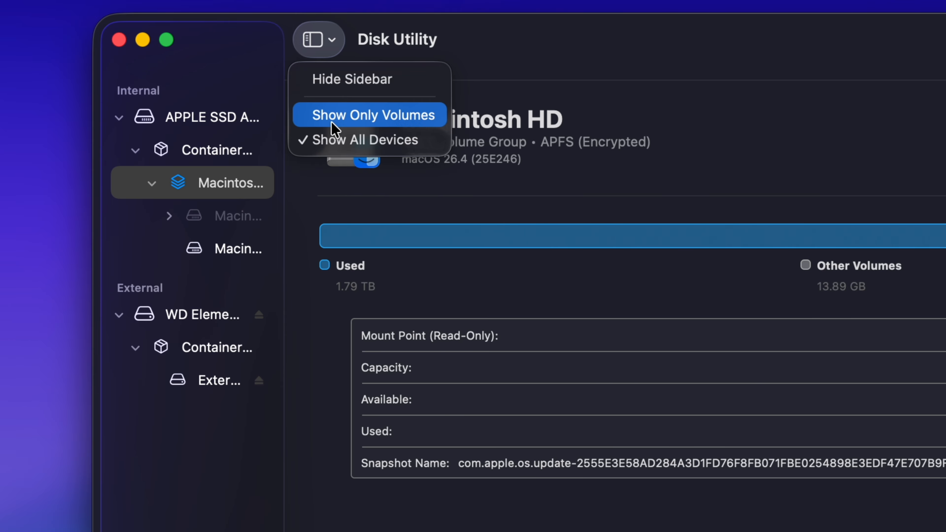
pyautogui.click(360, 123)
pyautogui.click(331, 45)
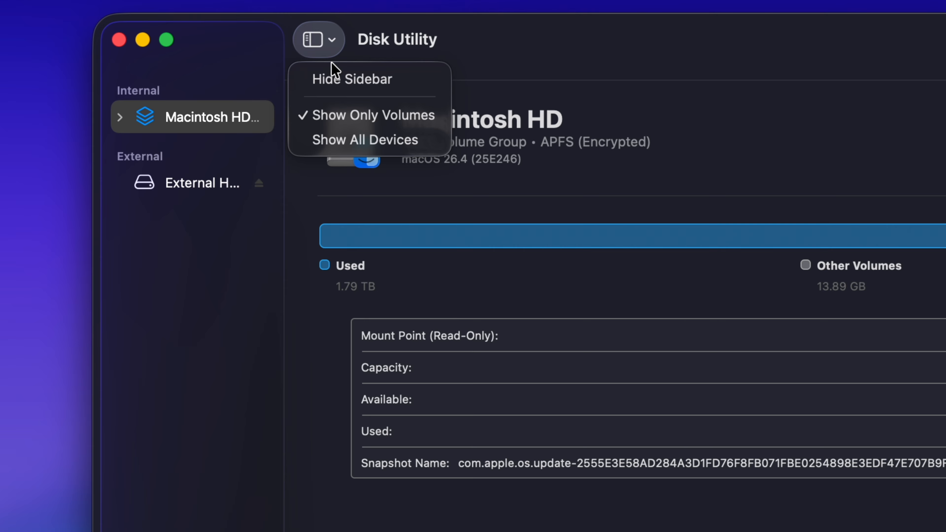
pyautogui.click(333, 138)
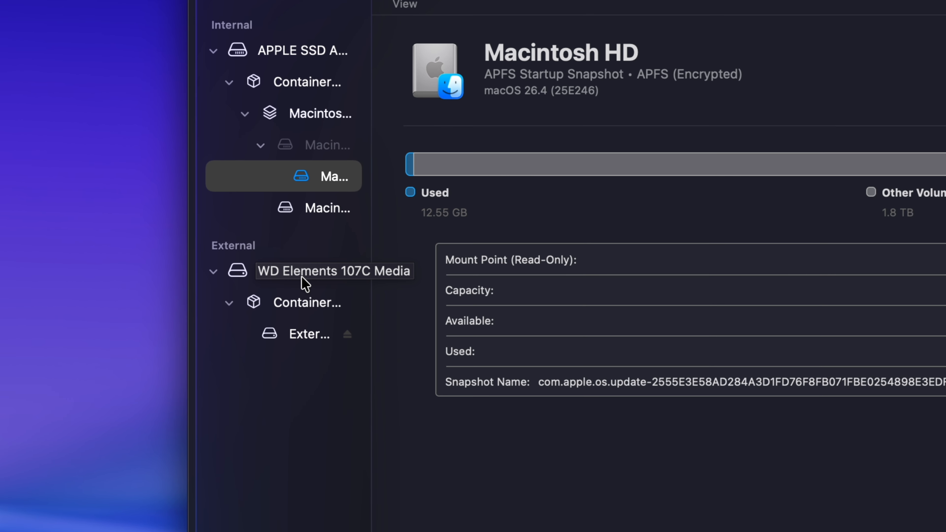
# - Select the external WD Elements 107C Media device in the sidebar
pyautogui.rightClick(304, 276)
pyautogui.click(242, 276)
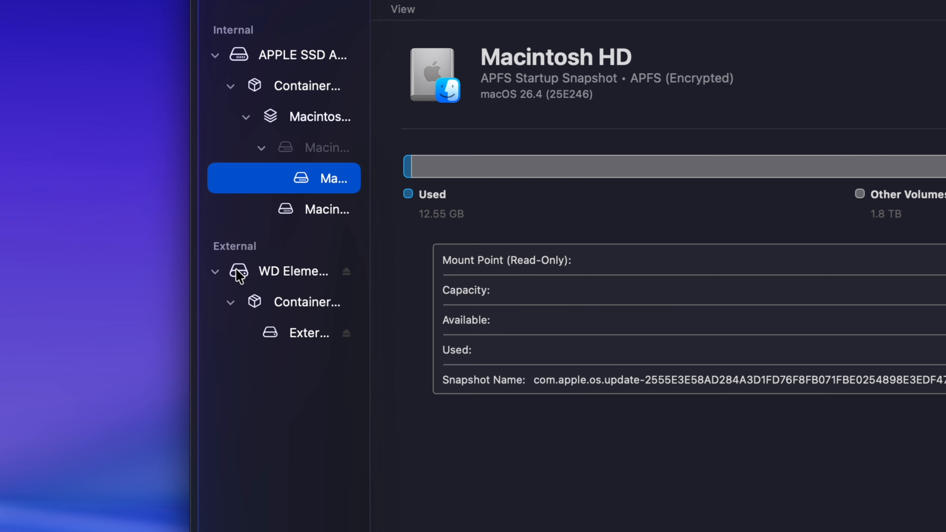
pyautogui.click(254, 280)
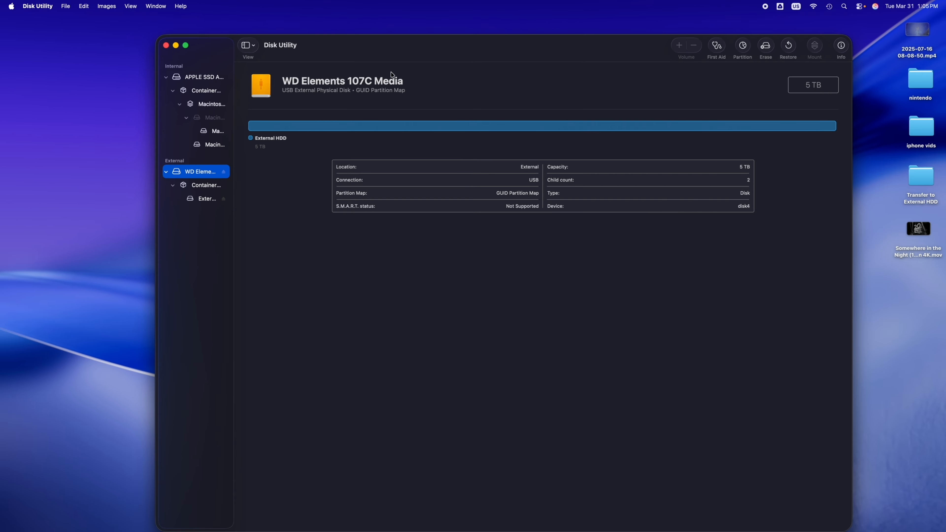
# - Uncover the External HDD on the desktop, open it to check its contents and close its window
pyautogui.moveTo(380, 54); pyautogui.dragTo(420, 348)
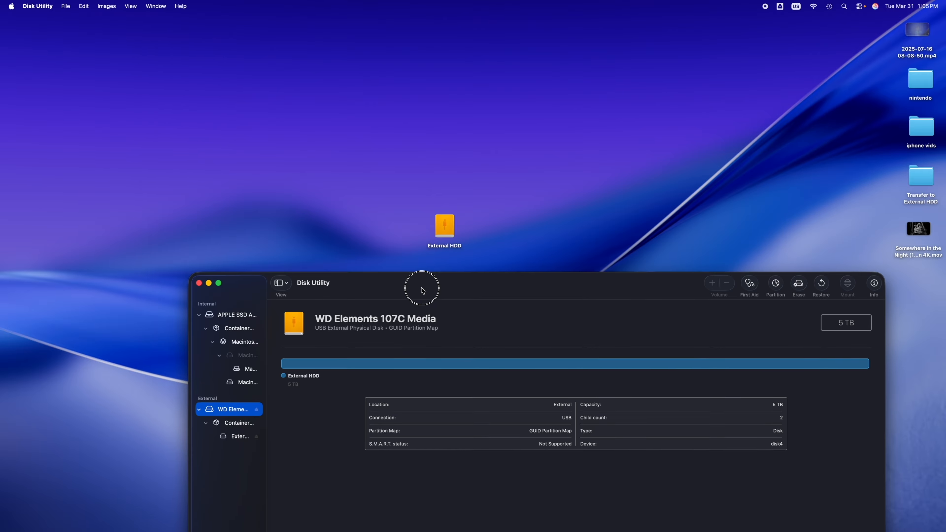
pyautogui.moveTo(421, 291); pyautogui.dragTo(421, 289)
pyautogui.doubleClick(444, 234)
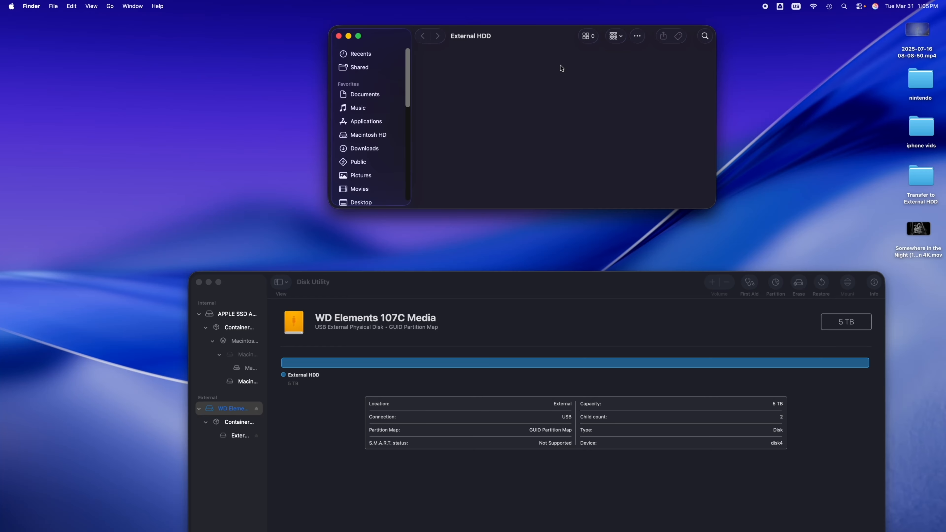
pyautogui.click(339, 35)
# - Make the Disk Utility window smaller and move it back up on the desktop
pyautogui.moveTo(479, 282); pyautogui.dragTo(440, 78)
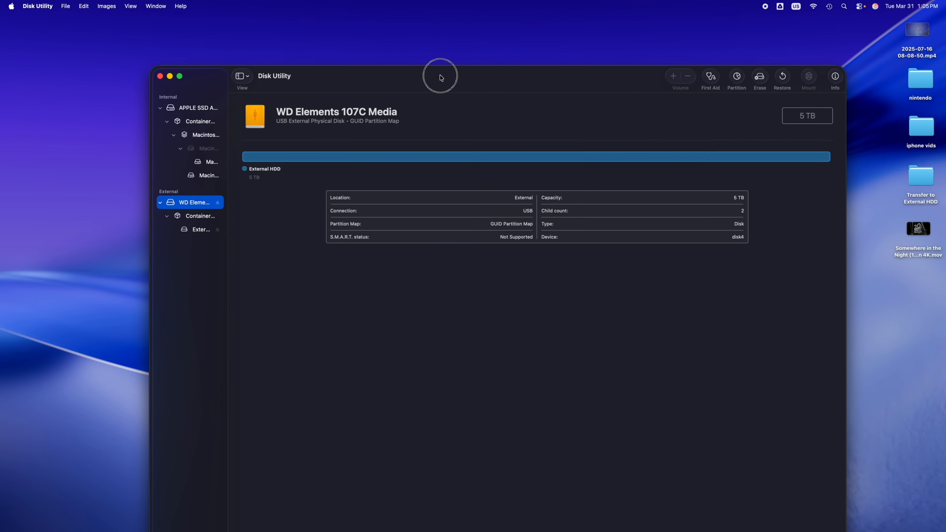
pyautogui.rightClick(440, 77)
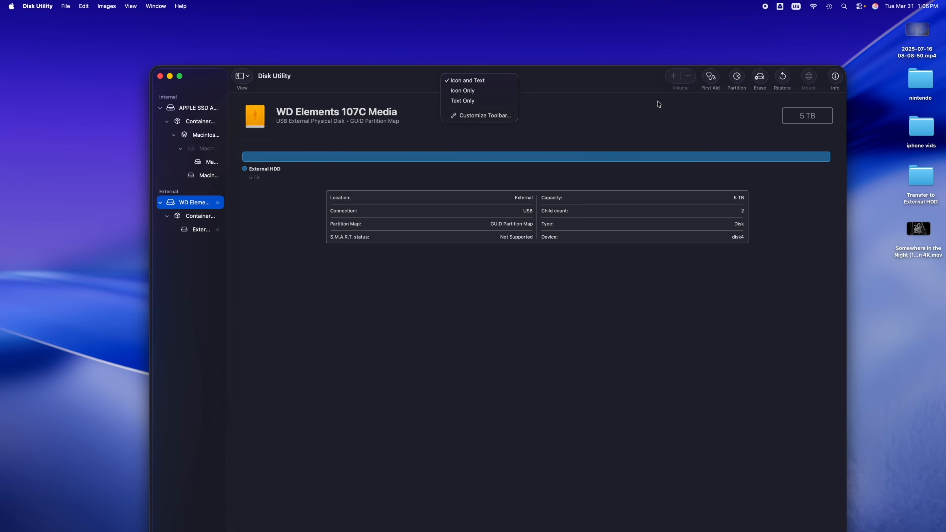
pyautogui.click(679, 102)
pyautogui.moveTo(844, 67); pyautogui.dragTo(736, 183)
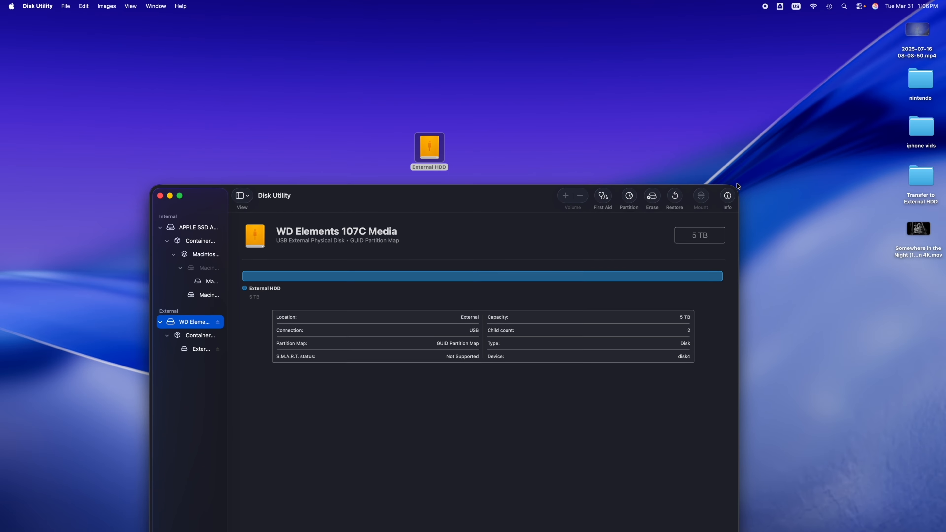
pyautogui.moveTo(541, 193)
pyautogui.mouseDown()
pyautogui.moveTo(492, 188)
pyautogui.moveTo(534, 117)
pyautogui.mouseUp()
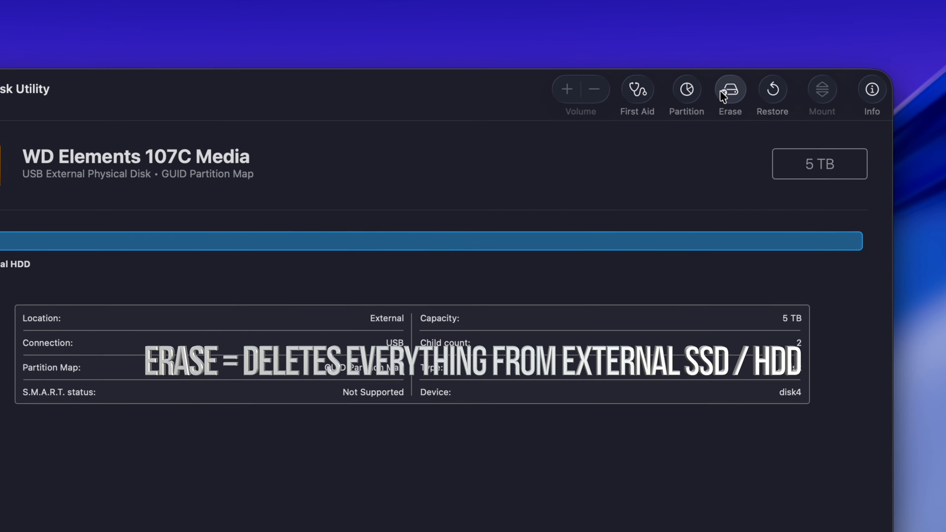
# - Start erasing WD Elements 107C Media with the format ExFAT and the scheme GUID Partition Map
pyautogui.click(754, 92)
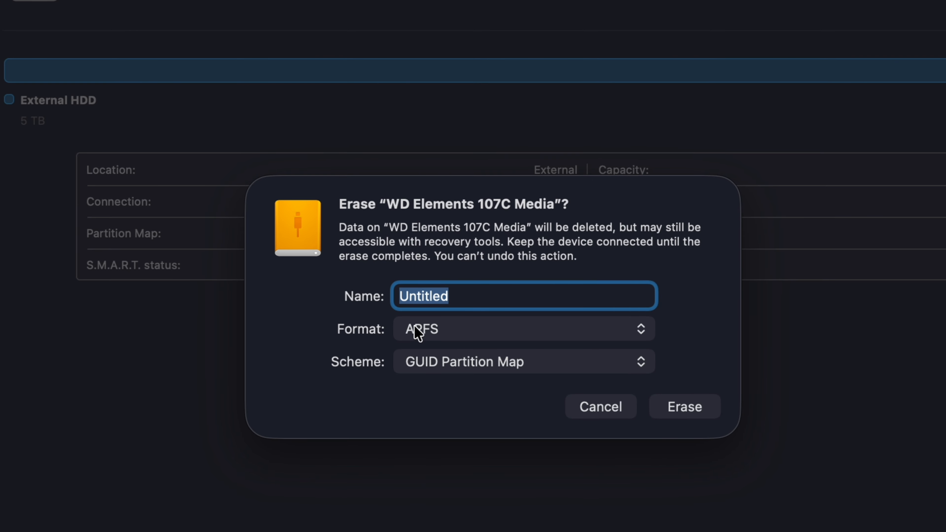
pyautogui.click(450, 339)
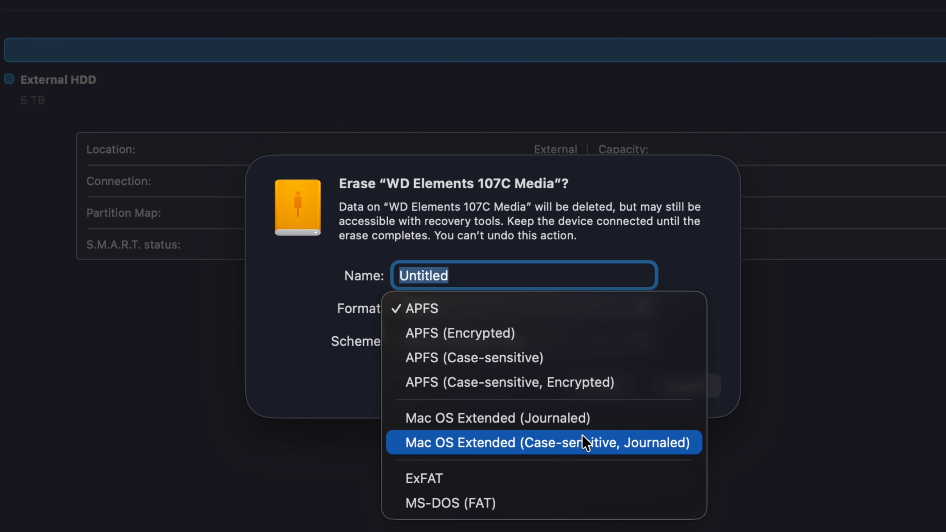
pyautogui.click(478, 478)
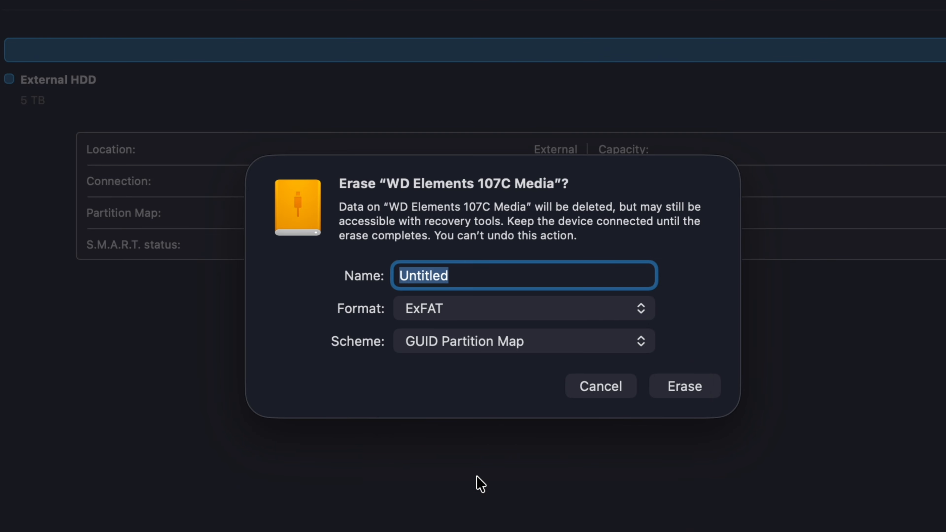
pyautogui.click(436, 342)
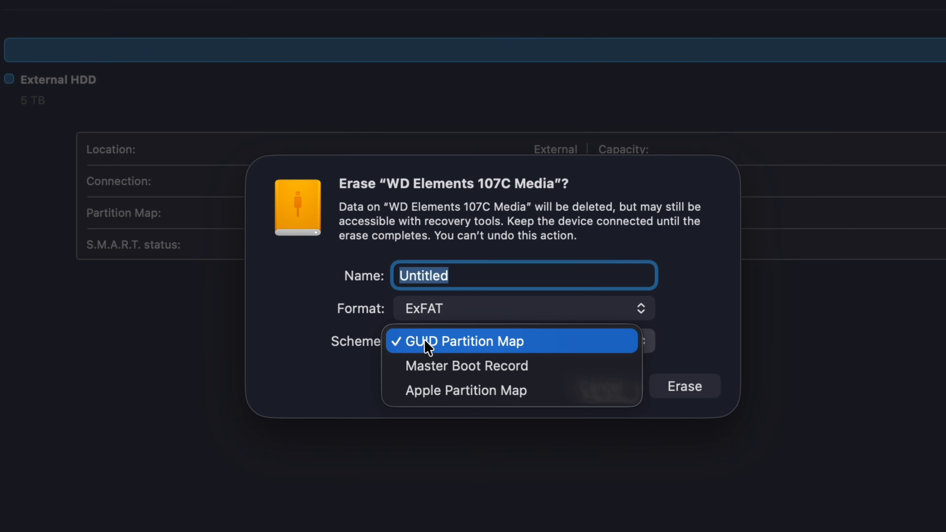
pyautogui.click(427, 345)
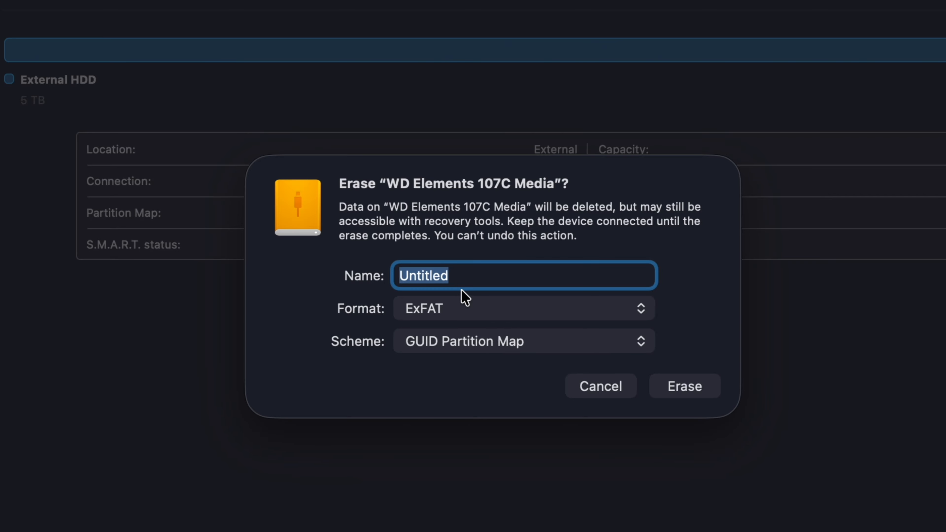
# - Set the format for the erased drive to APFS and reopen the format choices
pyautogui.click(457, 276)
pyautogui.doubleClick(435, 278)
pyautogui.click(455, 309)
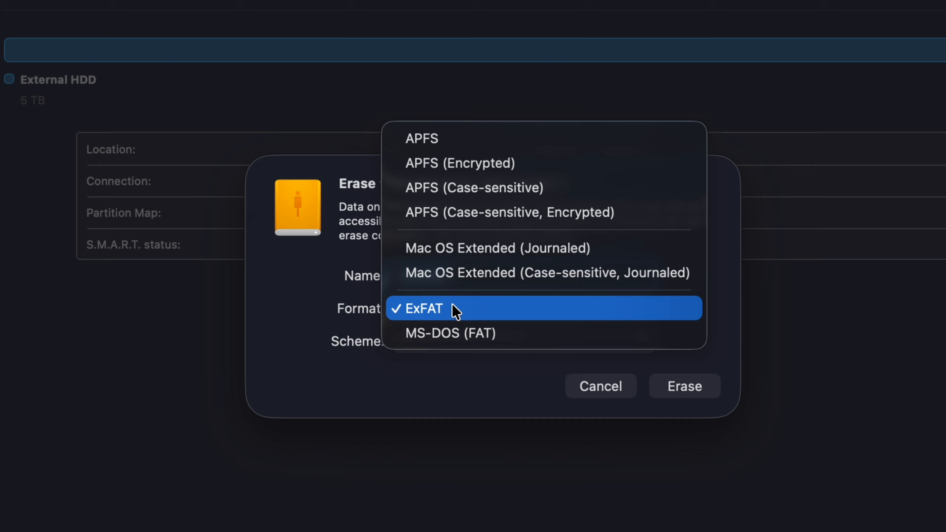
pyautogui.click(480, 145)
pyautogui.click(472, 313)
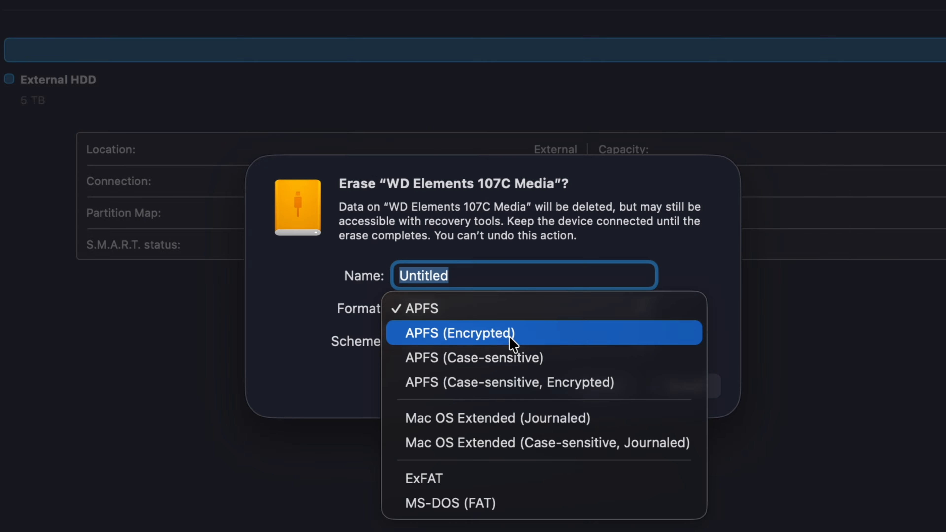
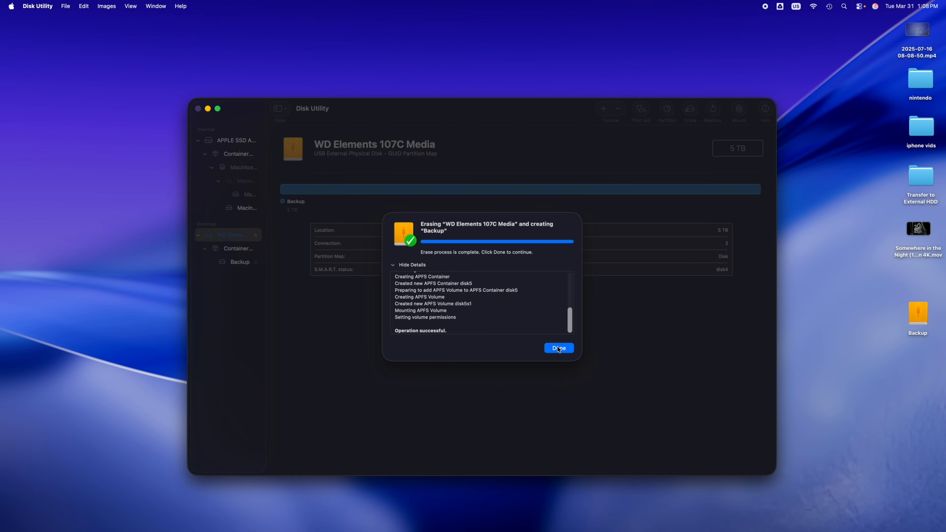
# - Finish the completed erase and place the Backup drive on free desktop space above the lowered Disk Utility window
pyautogui.click(558, 348)
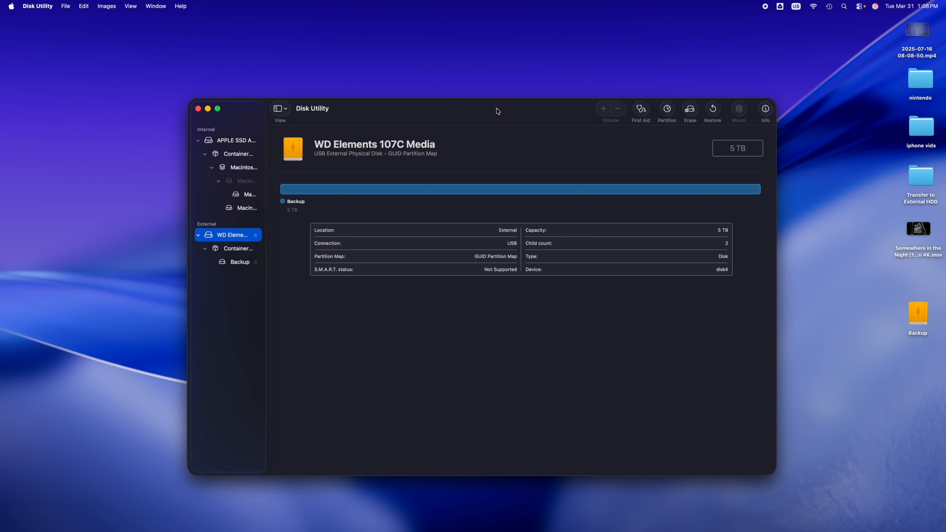
pyautogui.moveTo(496, 108); pyautogui.dragTo(479, 241)
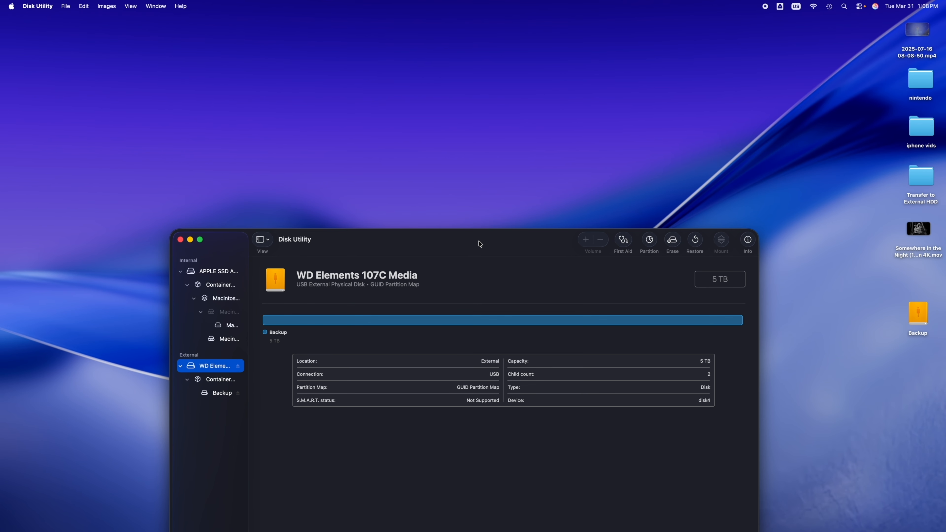
pyautogui.moveTo(923, 319); pyautogui.dragTo(459, 145)
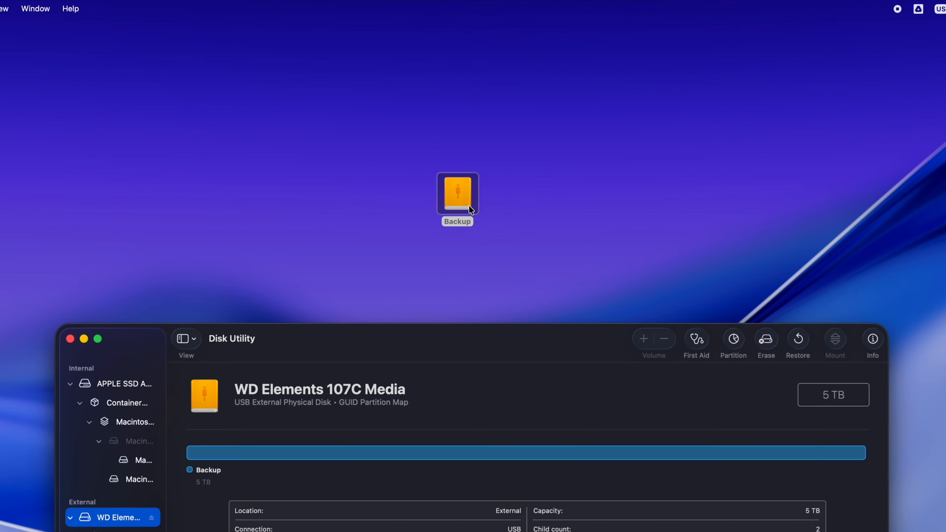
# - Open the Backup drive to check its contents and close its window
pyautogui.doubleClick(468, 206)
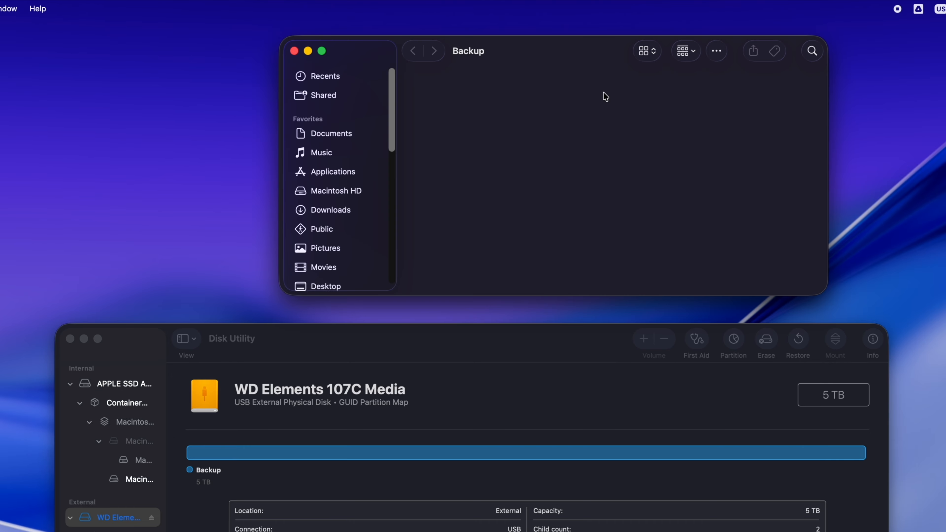
pyautogui.moveTo(593, 62); pyautogui.dragTo(509, 91)
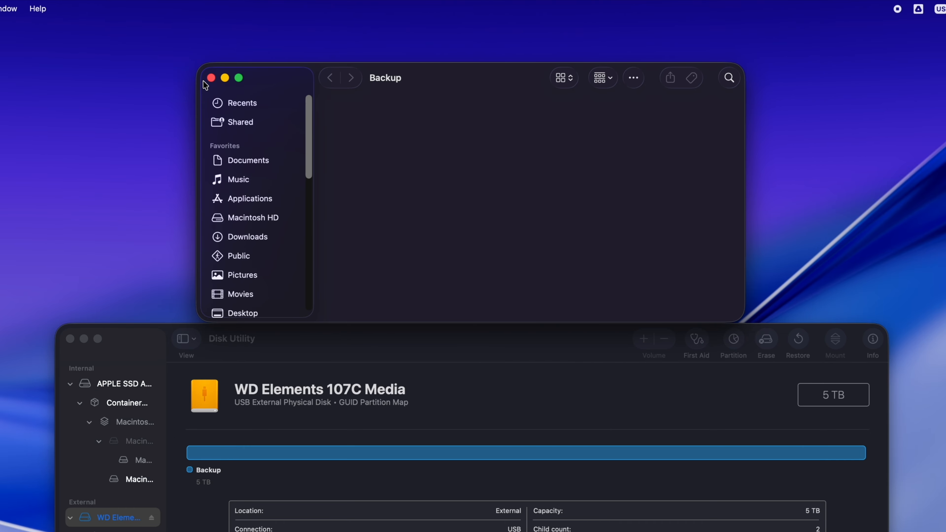
pyautogui.click(211, 79)
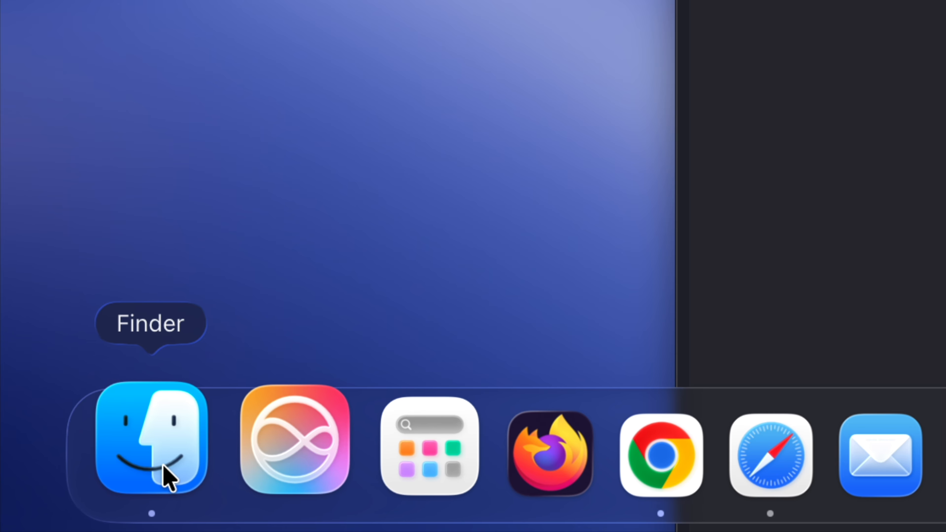
# - Check in the Finder settings whether external disks are shown in the sidebar, and close the settings
pyautogui.click(166, 478)
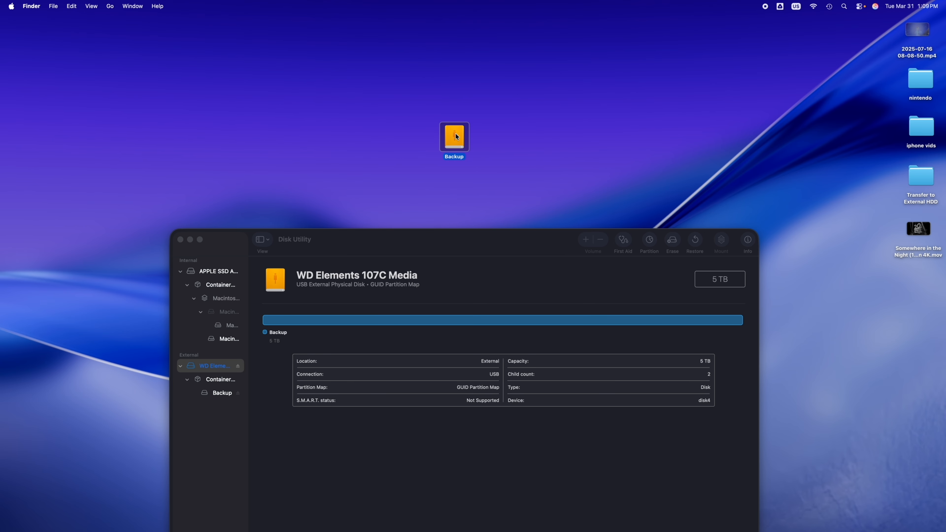
pyautogui.moveTo(457, 136); pyautogui.dragTo(429, 156)
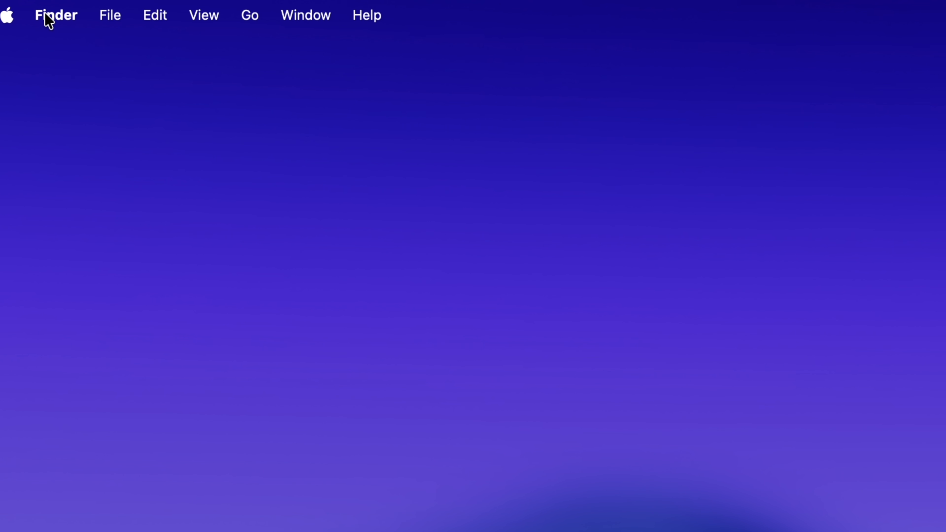
pyautogui.click(49, 17)
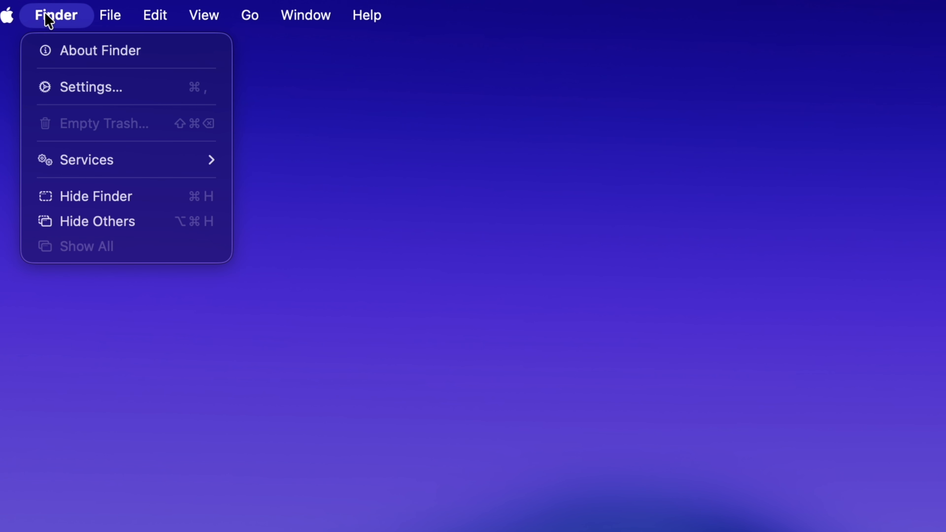
pyautogui.click(87, 87)
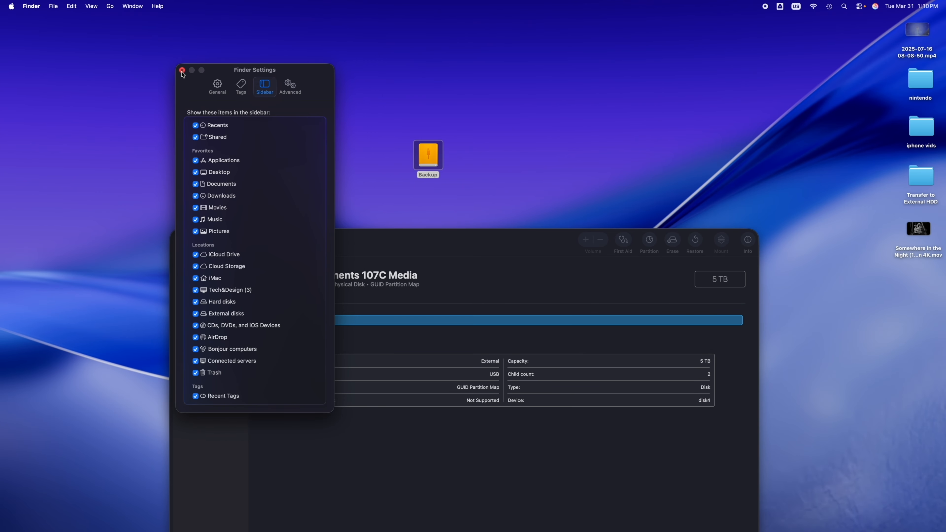
pyautogui.click(182, 71)
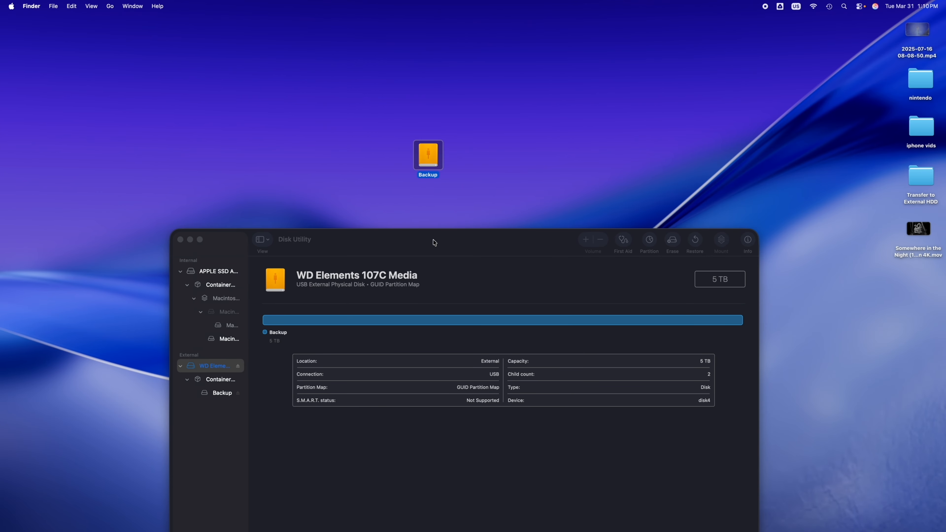
# - Copy the iphone vids folder from the desktop into the opened Backup drive and return the desktop folder to its place
pyautogui.moveTo(434, 242); pyautogui.dragTo(411, 222)
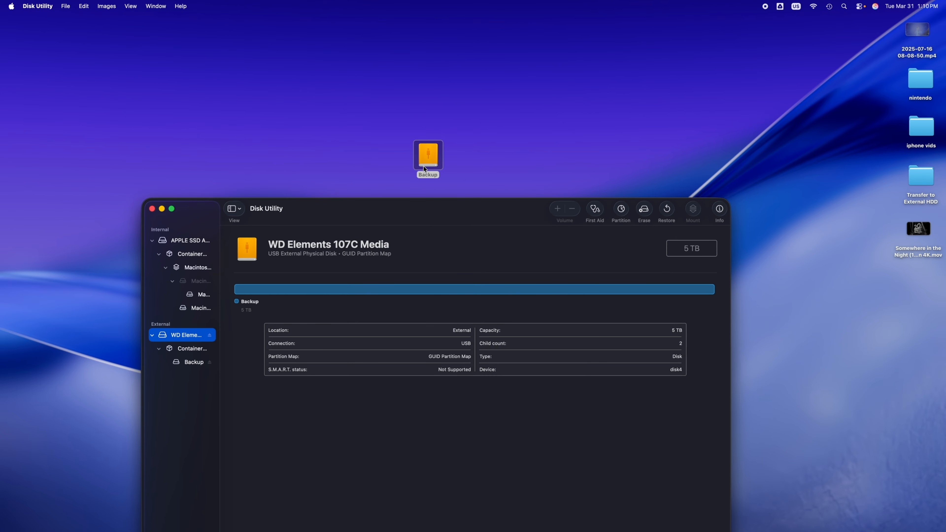
pyautogui.doubleClick(427, 156)
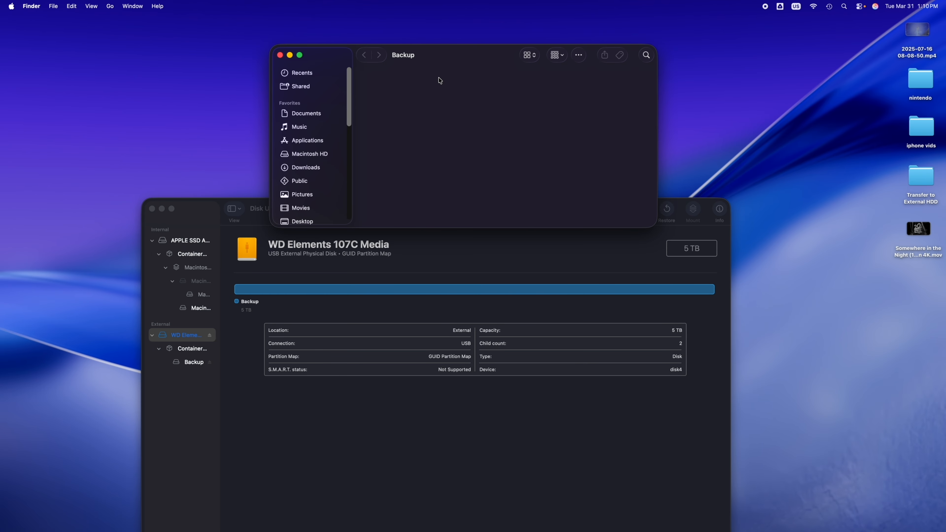
pyautogui.moveTo(438, 65); pyautogui.dragTo(467, 66)
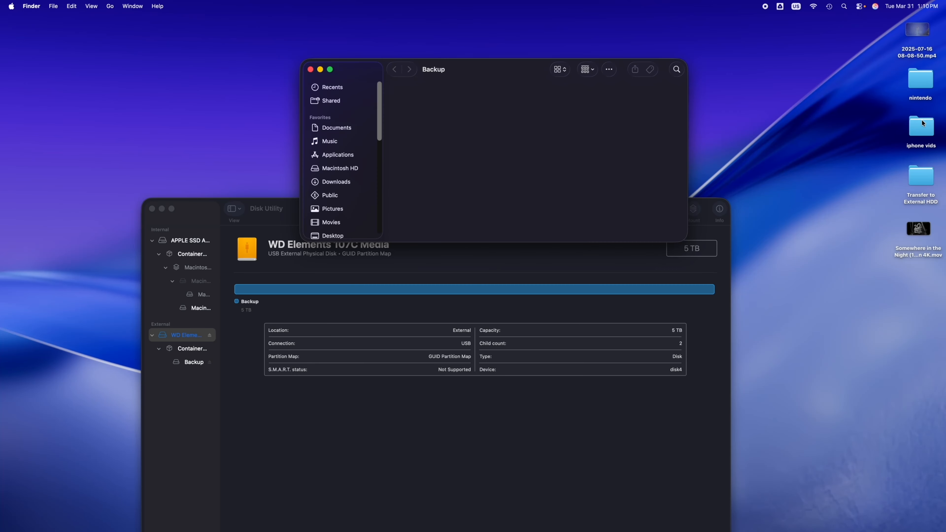
pyautogui.moveTo(922, 125); pyautogui.dragTo(759, 82)
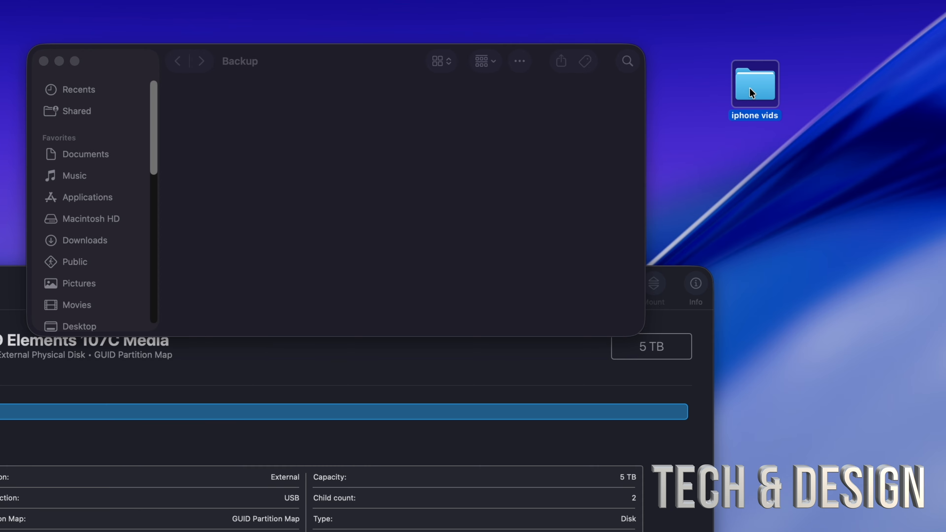
pyautogui.moveTo(751, 92); pyautogui.dragTo(268, 130)
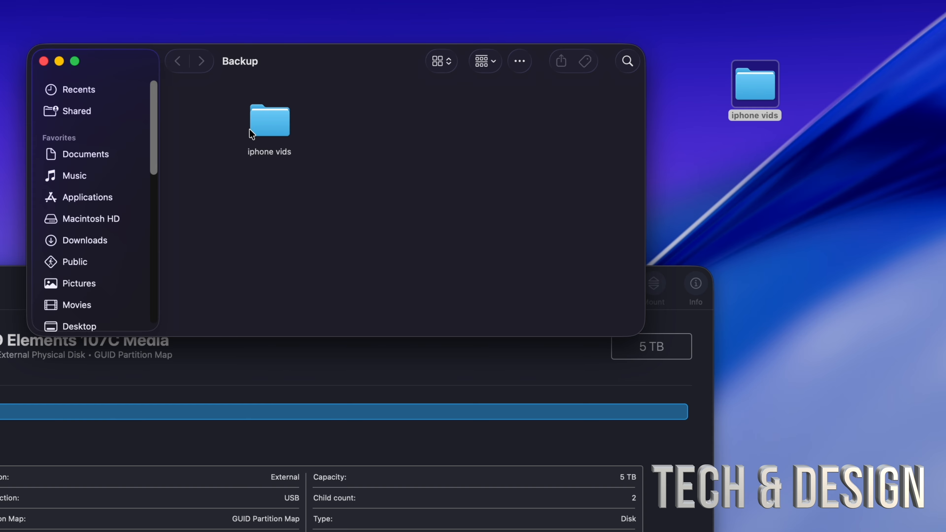
pyautogui.moveTo(249, 130); pyautogui.dragTo(219, 124)
pyautogui.moveTo(773, 86); pyautogui.dragTo(926, 123)
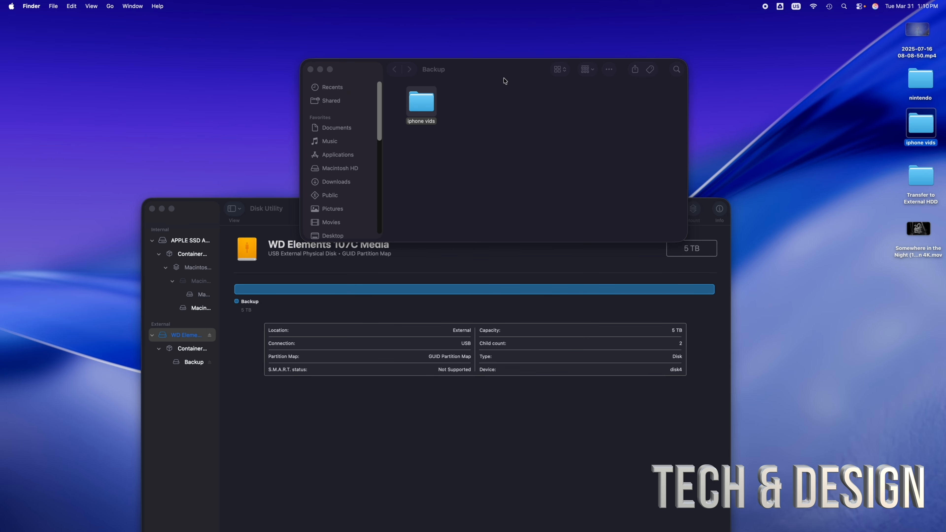
# - Close the Backup window and reopen the drive to check the copied folder
pyautogui.click(478, 65)
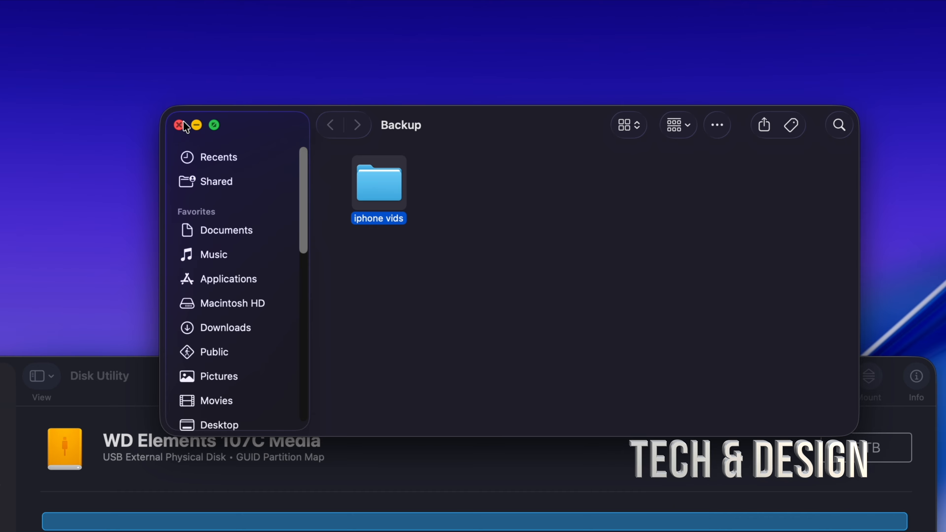
pyautogui.click(179, 125)
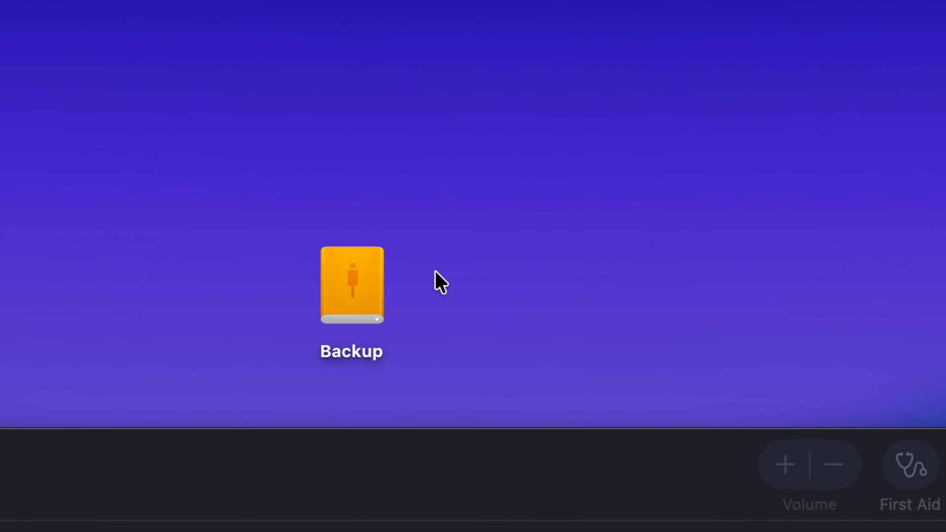
pyautogui.doubleClick(395, 284)
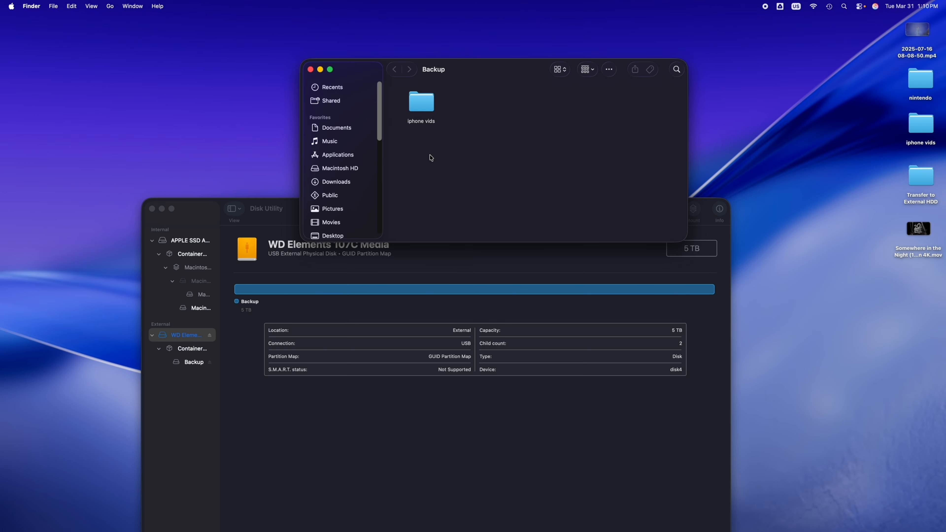
# - Minimize Disk Utility and move the iphone vids folder from the Backup drive to the Trash
pyautogui.click(161, 208)
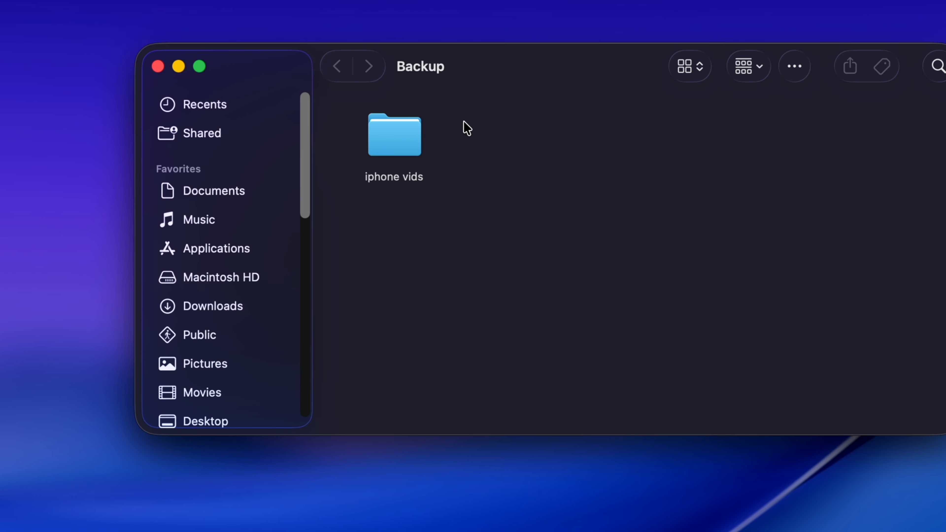
pyautogui.moveTo(453, 84); pyautogui.dragTo(450, 98)
pyautogui.click(411, 147)
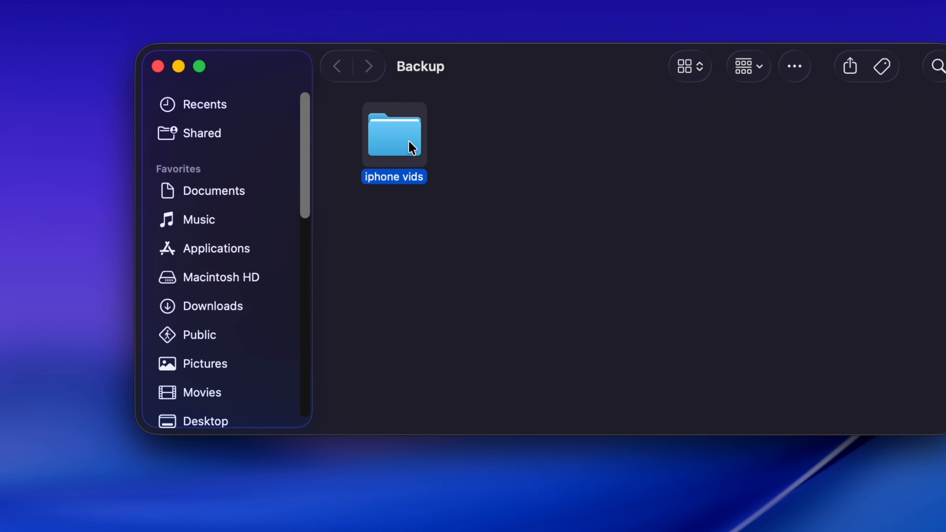
pyautogui.rightClick(411, 147)
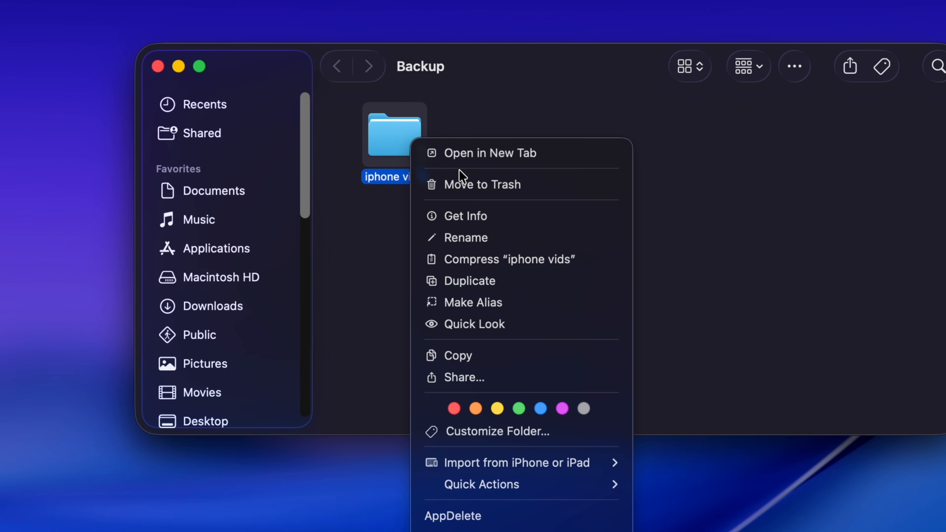
pyautogui.click(481, 77)
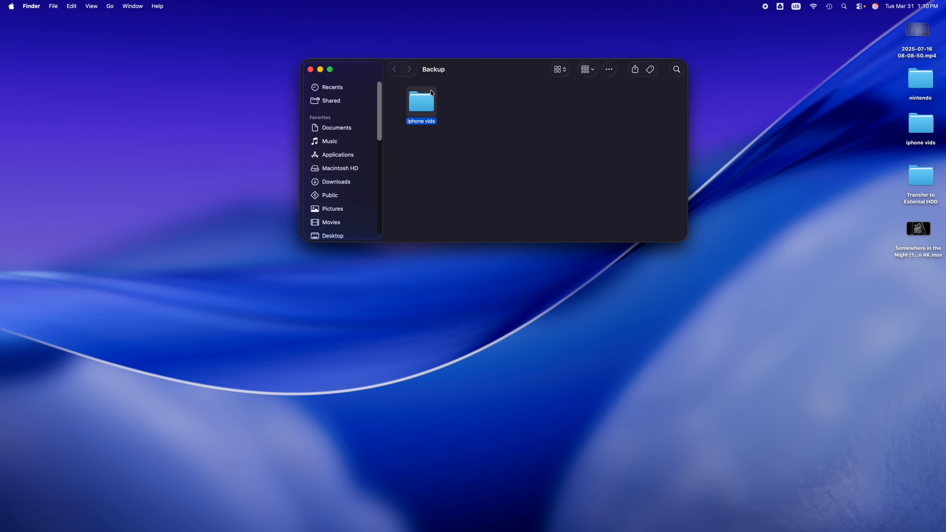
pyautogui.moveTo(425, 96); pyautogui.dragTo(913, 515)
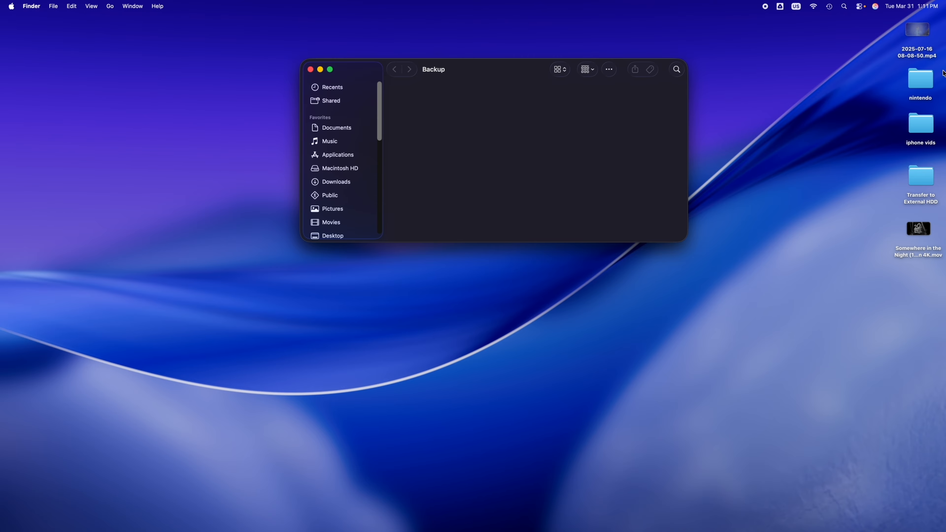
# - Copy the desktop folder iphone vids into Backup again, remove that copy and close the drive's window
pyautogui.click(922, 124)
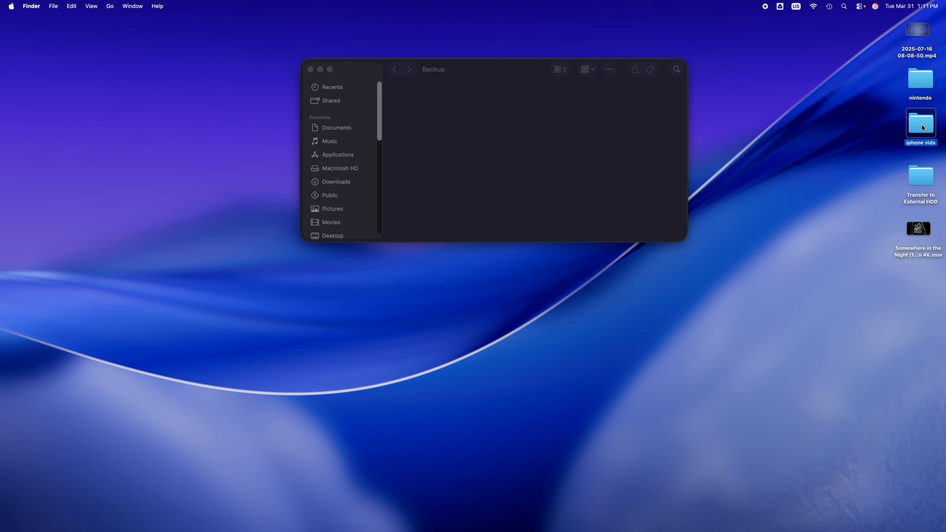
pyautogui.click(461, 114)
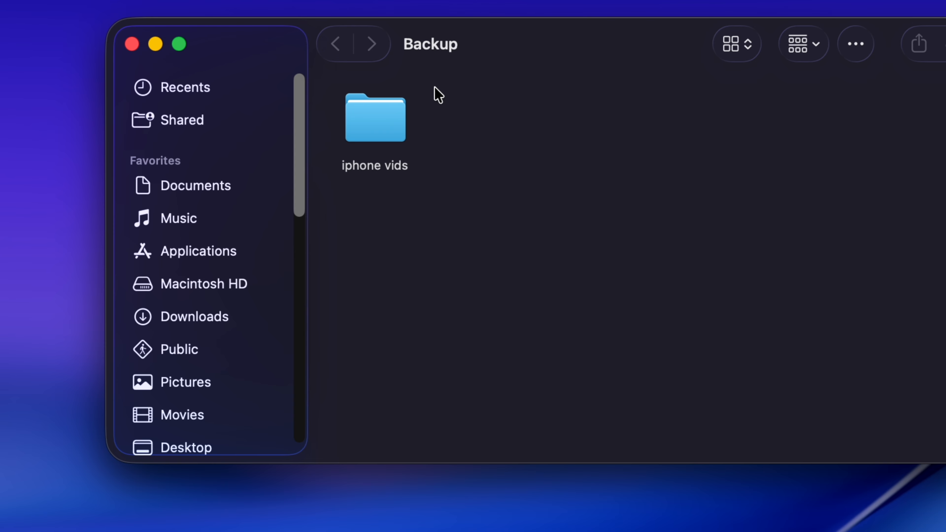
pyautogui.click(375, 114)
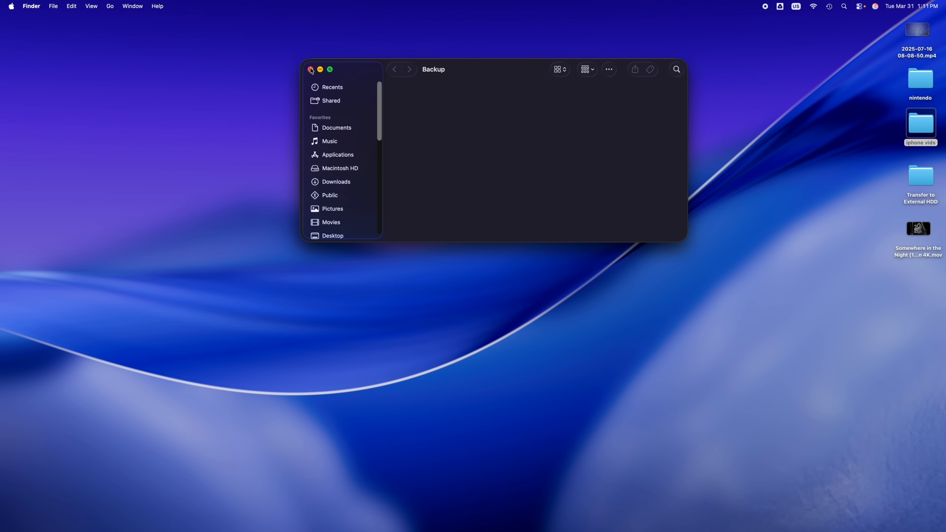
pyautogui.click(310, 70)
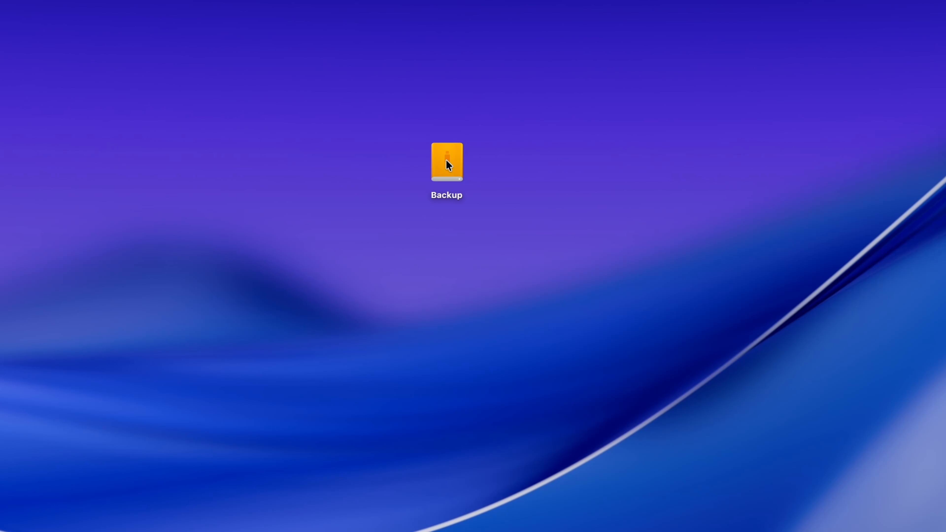
# - Inspect the Backup drive's info, keeping the privilege of iMac (Me) at Read & Write, and reopen the drive
pyautogui.rightClick(448, 165)
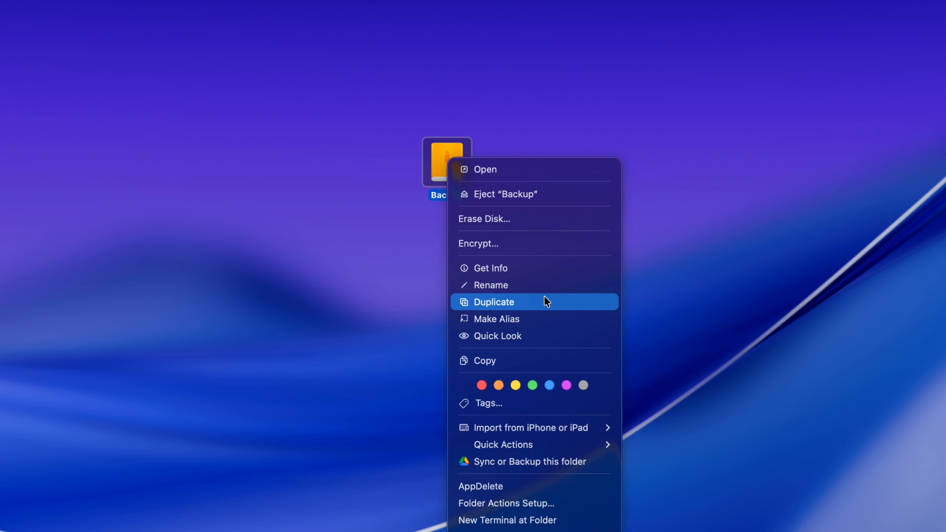
pyautogui.click(509, 267)
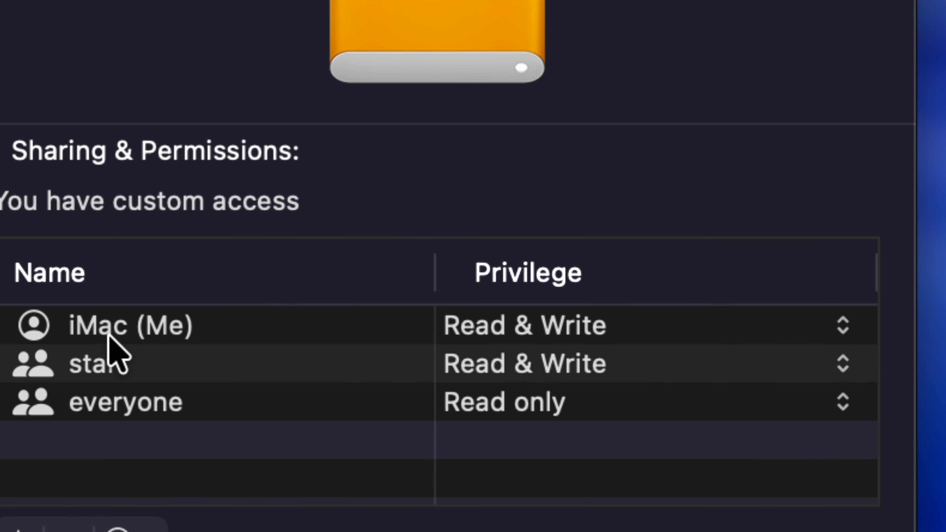
pyautogui.click(588, 331)
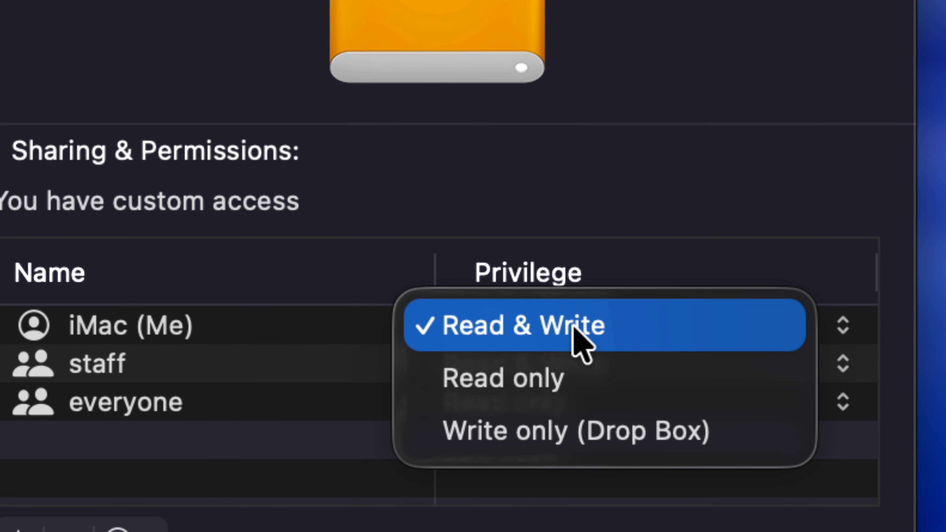
pyautogui.click(577, 326)
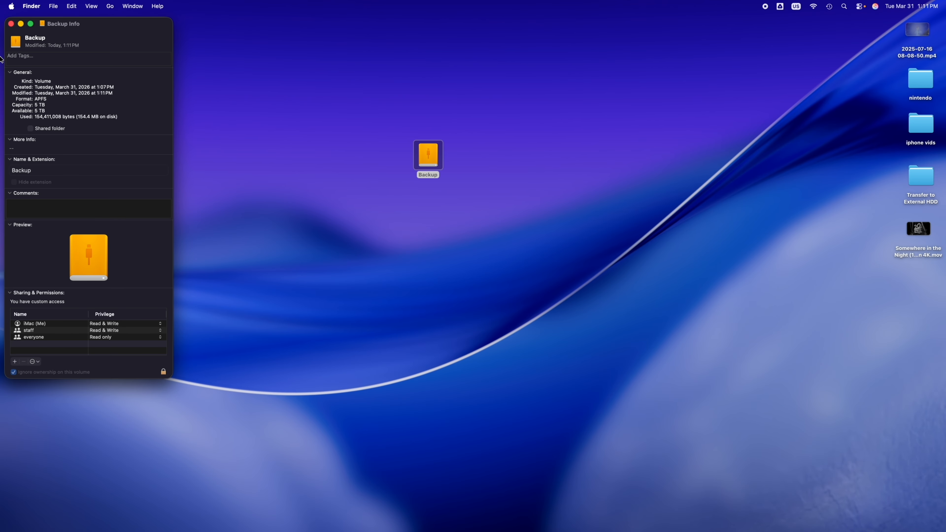
pyautogui.click(11, 23)
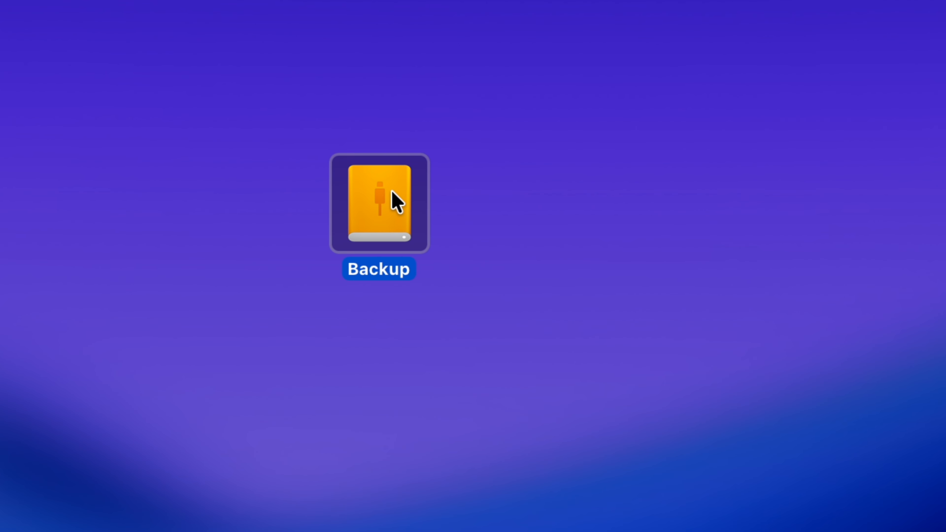
pyautogui.doubleClick(431, 153)
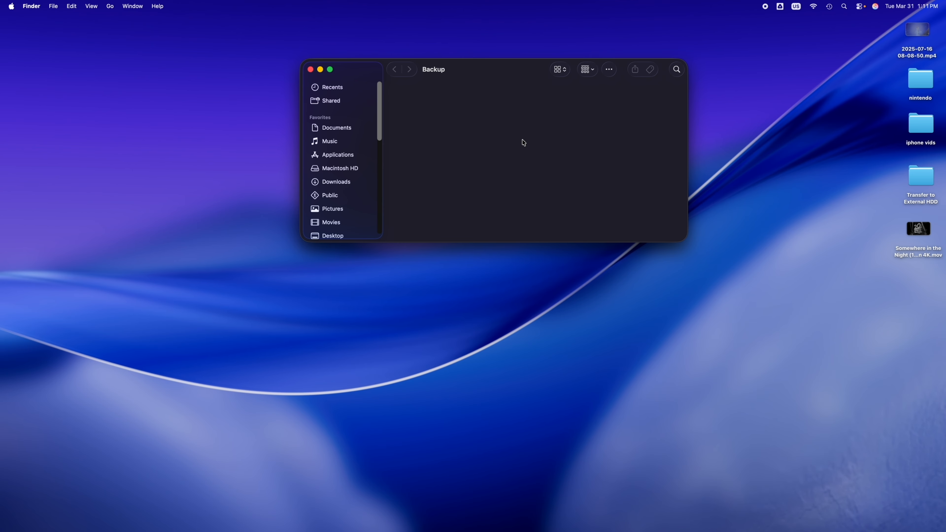
# - Paste the iphone vids folder into the Backup drive and close the drive's window
pyautogui.press('super+v')
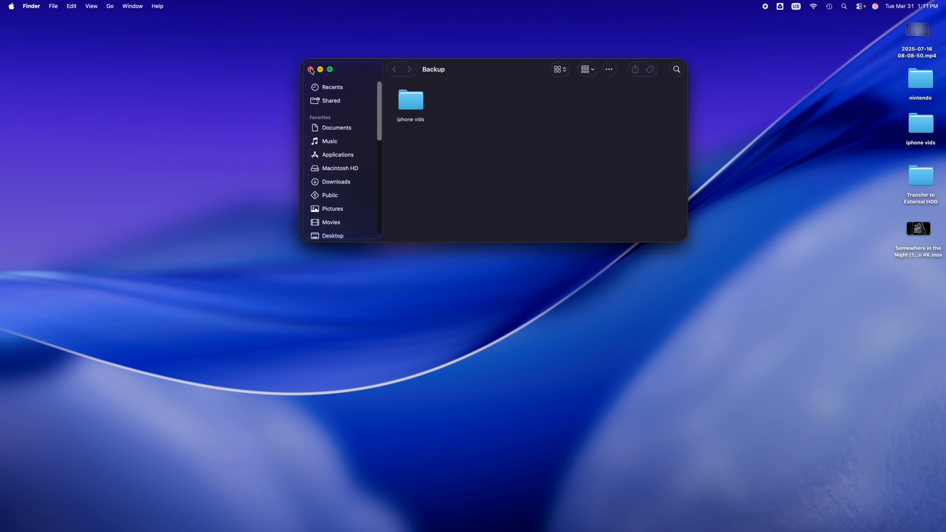
pyautogui.click(310, 69)
# - Switch to Disk Utility and erase WD Elements 107C Media as Untitled with APFS format and GUID Partition Map scheme
pyautogui.moveTo(470, 527)
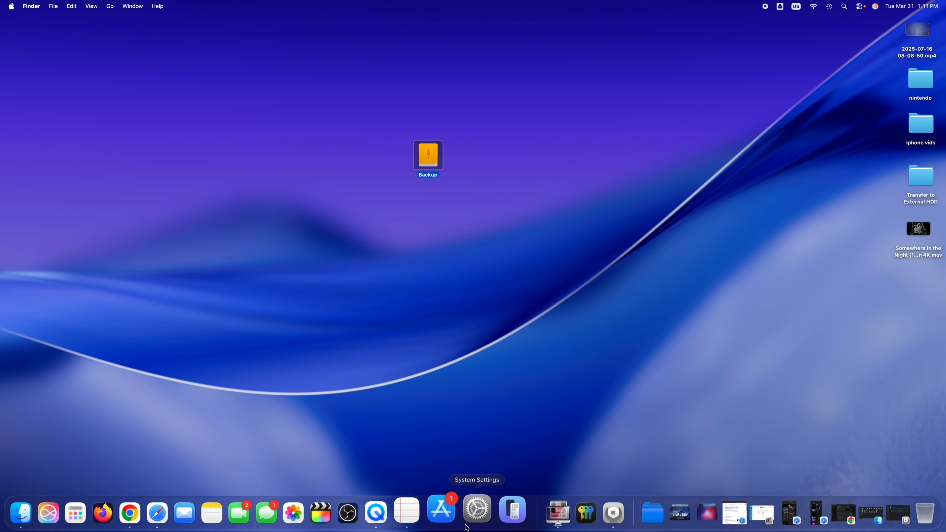
pyautogui.click(608, 521)
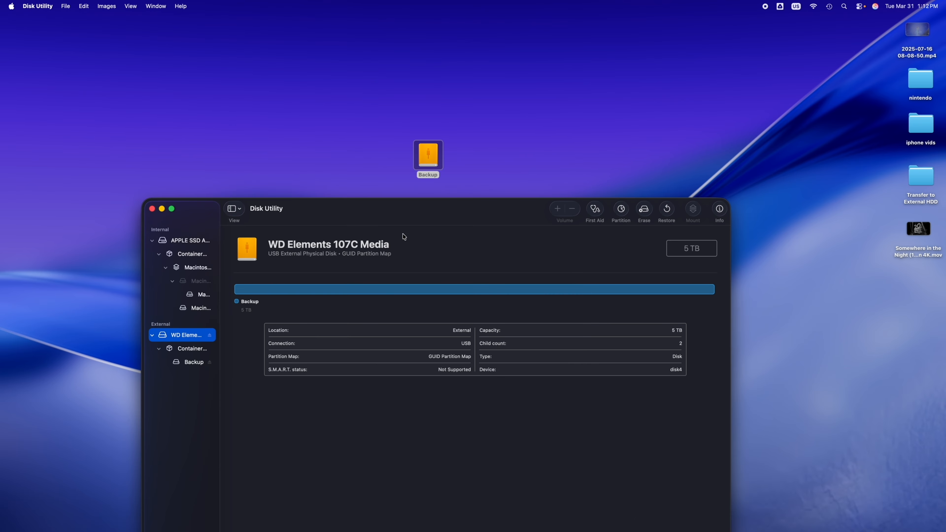
pyautogui.click(372, 208)
pyautogui.moveTo(372, 209); pyautogui.dragTo(379, 112)
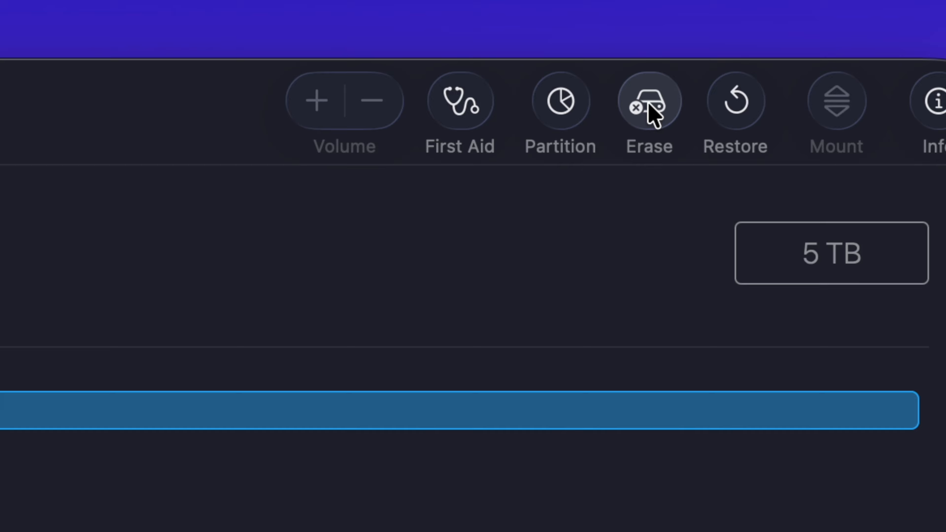
pyautogui.click(649, 112)
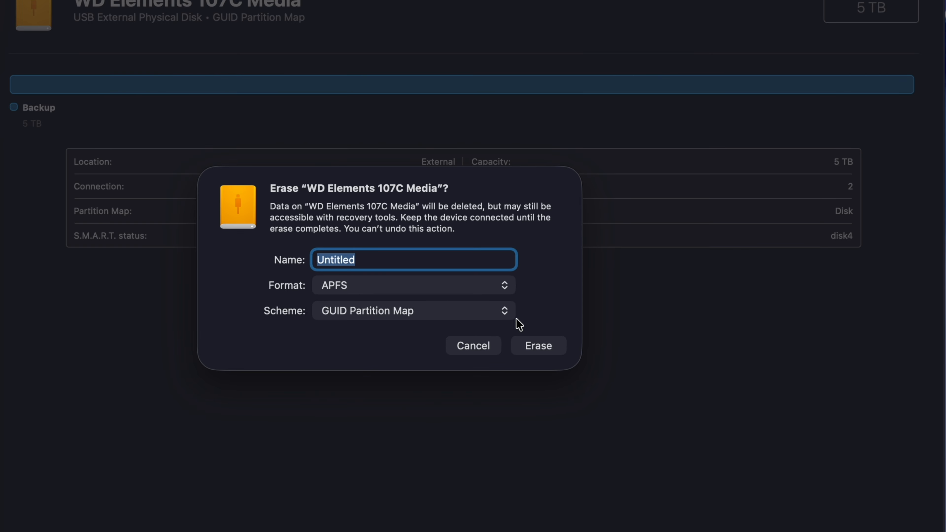
pyautogui.click(539, 345)
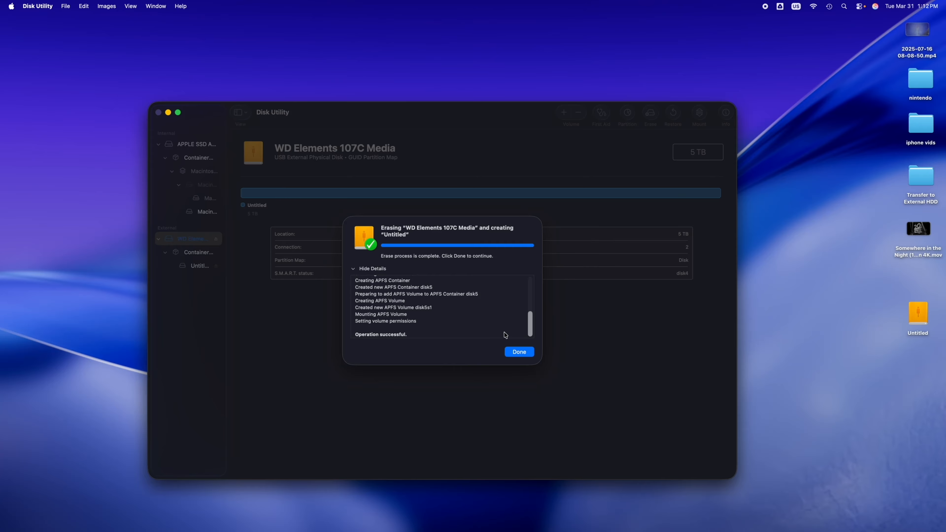
pyautogui.click(513, 353)
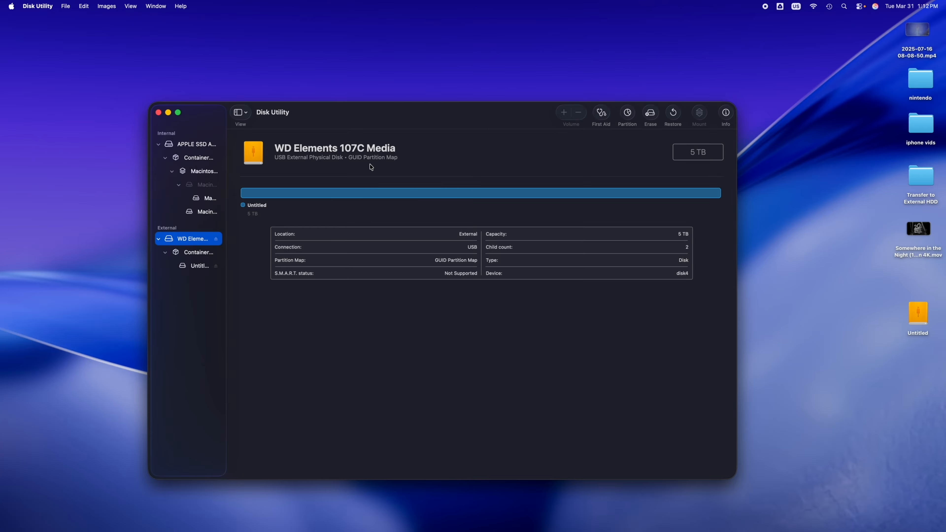
# - Place the Untitled drive's icon in the upper middle of the desktop and arrange the Disk Utility window below it
pyautogui.click(915, 327)
pyautogui.moveTo(915, 326); pyautogui.dragTo(447, 69)
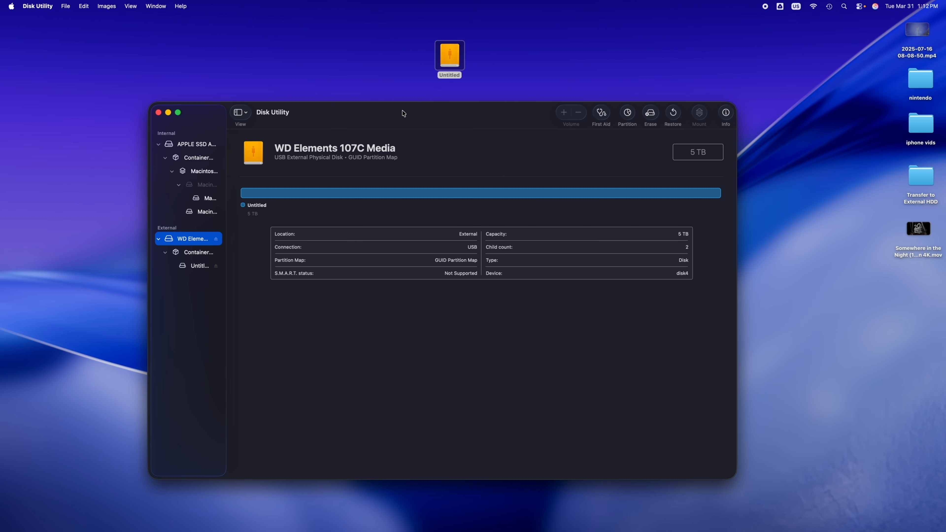
pyautogui.moveTo(340, 227); pyautogui.dragTo(336, 424)
pyautogui.moveTo(450, 56); pyautogui.dragTo(419, 158)
pyautogui.moveTo(397, 207); pyautogui.dragTo(396, 192)
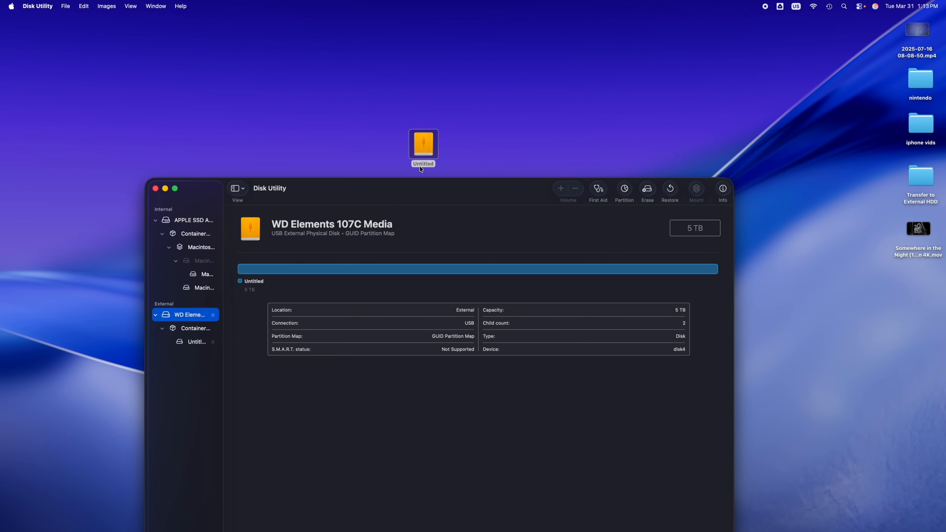
# - Rename the Untitled drive on the desktop as Time Machine
pyautogui.click(422, 151)
pyautogui.press('Return')
pyautogui.write('Time Machine')
pyautogui.press('Return')
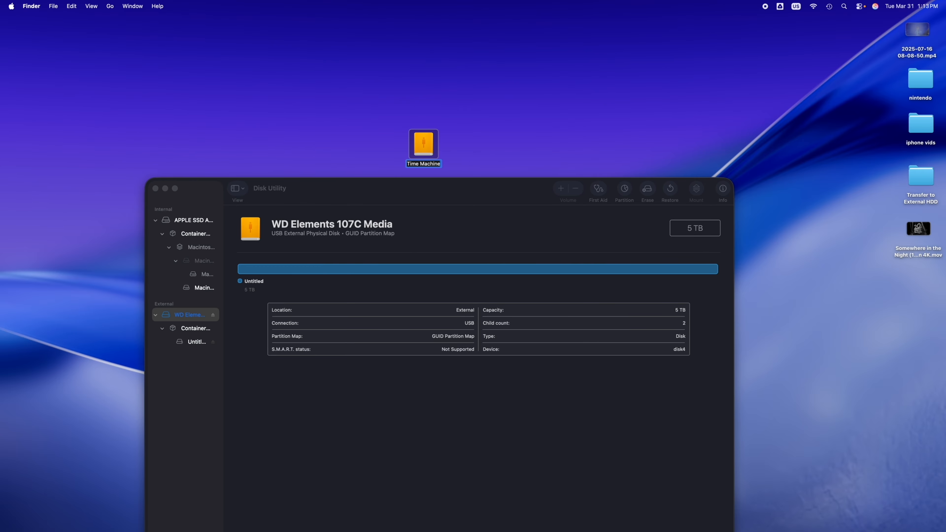
pyautogui.click(475, 151)
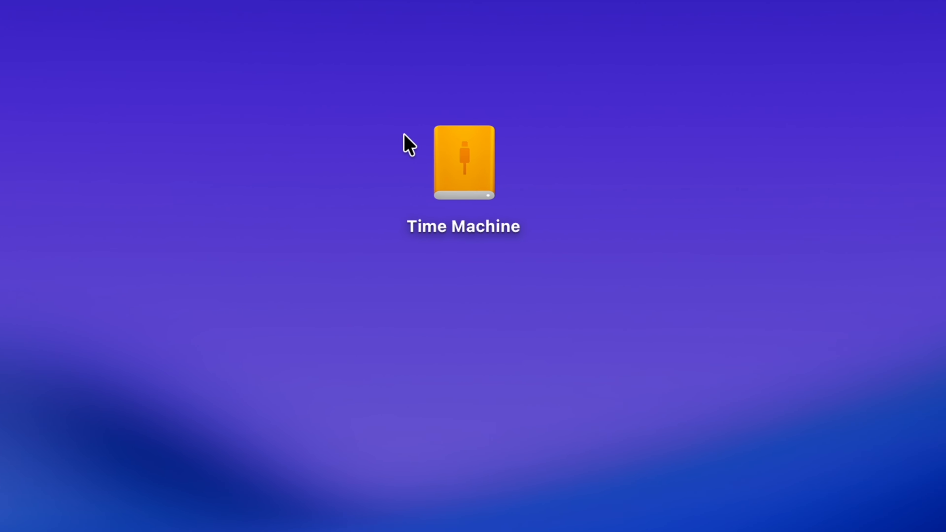
# - Clear the desktop drive's name and enter Time Machine again
pyautogui.click(416, 142)
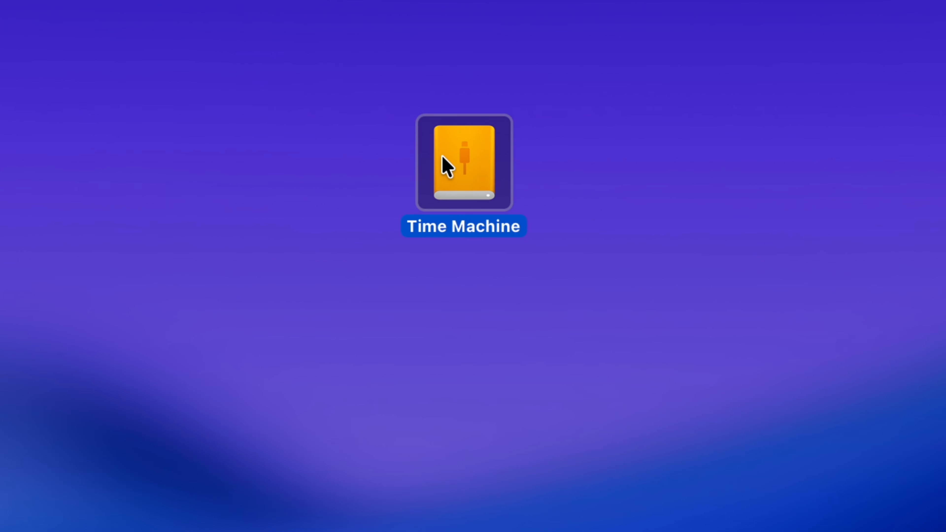
pyautogui.press('Return')
pyautogui.press('Right')
pyautogui.press('Left')
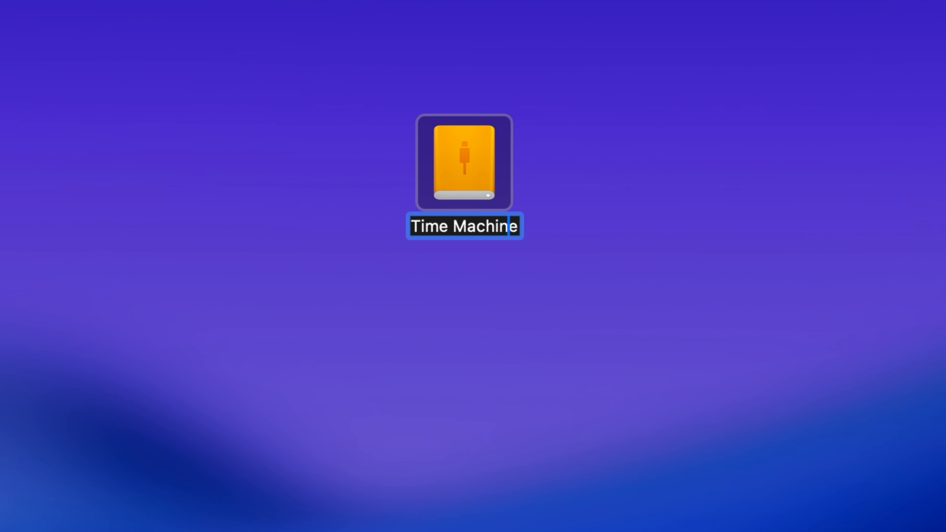
pyautogui.press('Right')
pyautogui.press('BackSpace')
pyautogui.press('BackSpace')
pyautogui.press('BackSpace')
pyautogui.press('BackSpace')
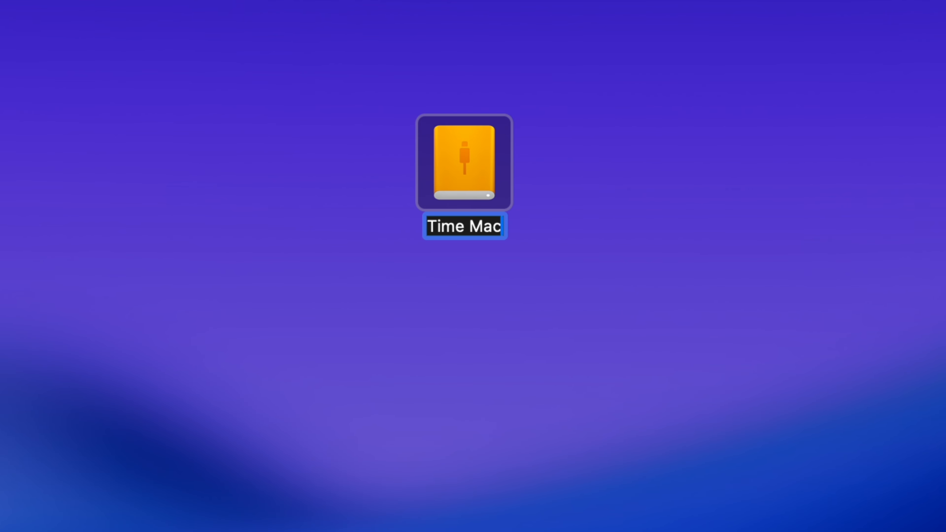
pyautogui.press('BackSpace')
pyautogui.press('BackSpace')
pyautogui.press('BackSpace')
pyautogui.press('BackSpace')
pyautogui.press('BackSpace')
pyautogui.press('BackSpace')
pyautogui.press('BackSpace')
pyautogui.press('BackSpace')
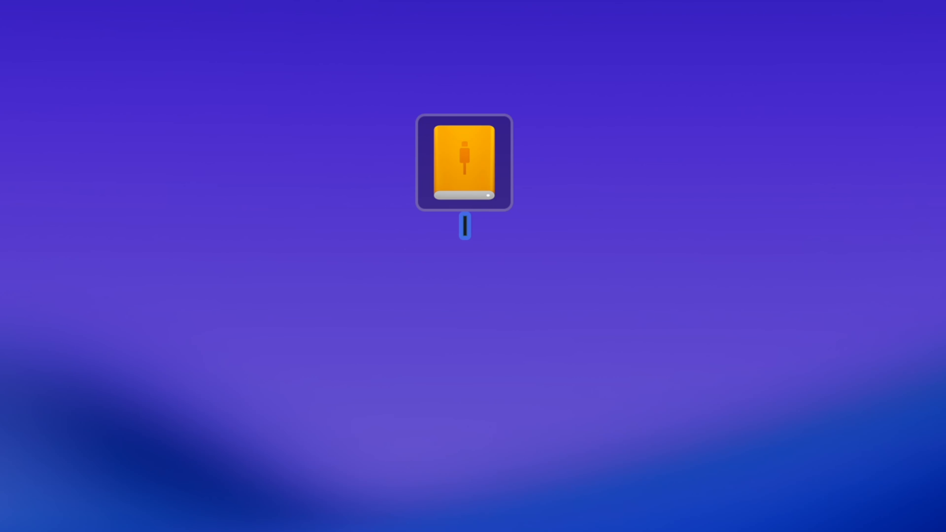
pyautogui.write('Time Machine')
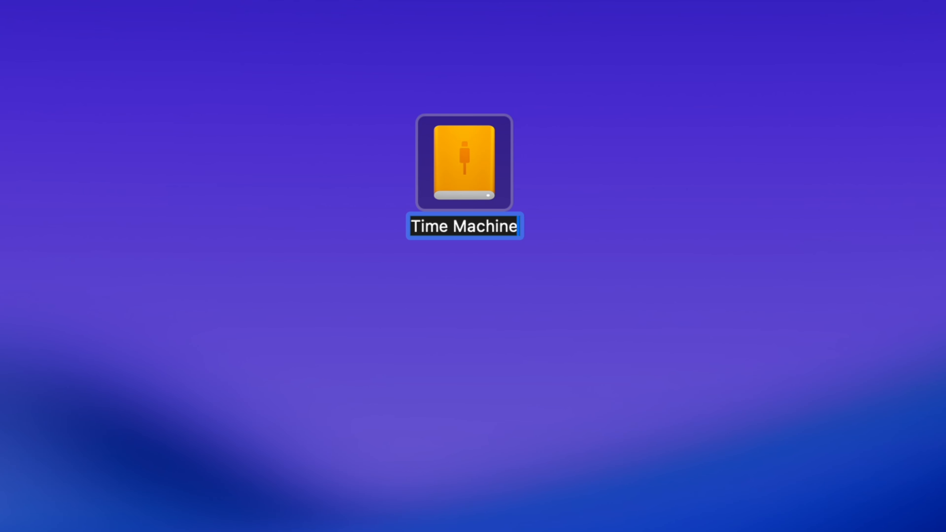
pyautogui.click(560, 165)
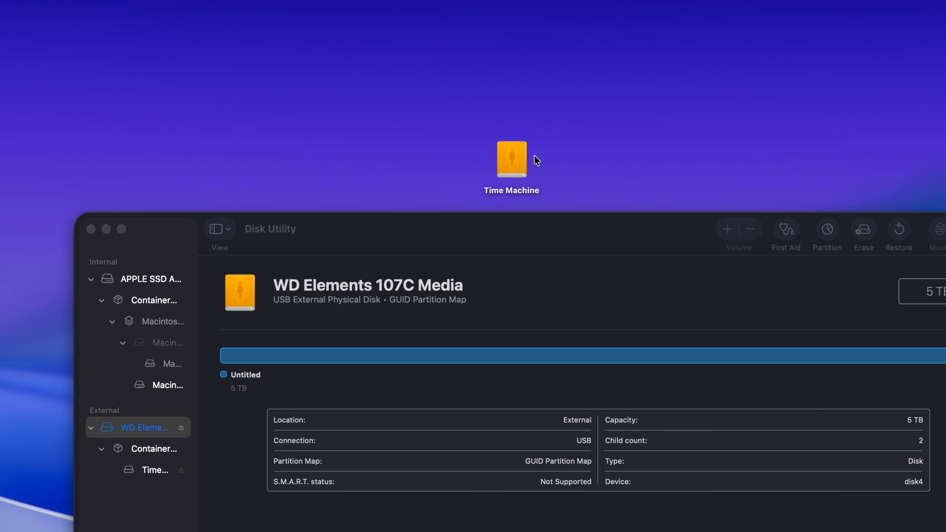
# - Reposition the Time Machine drive's icon on the desktop and close Disk Utility
pyautogui.moveTo(488, 159); pyautogui.dragTo(349, 148)
pyautogui.moveTo(448, 153); pyautogui.dragTo(430, 126)
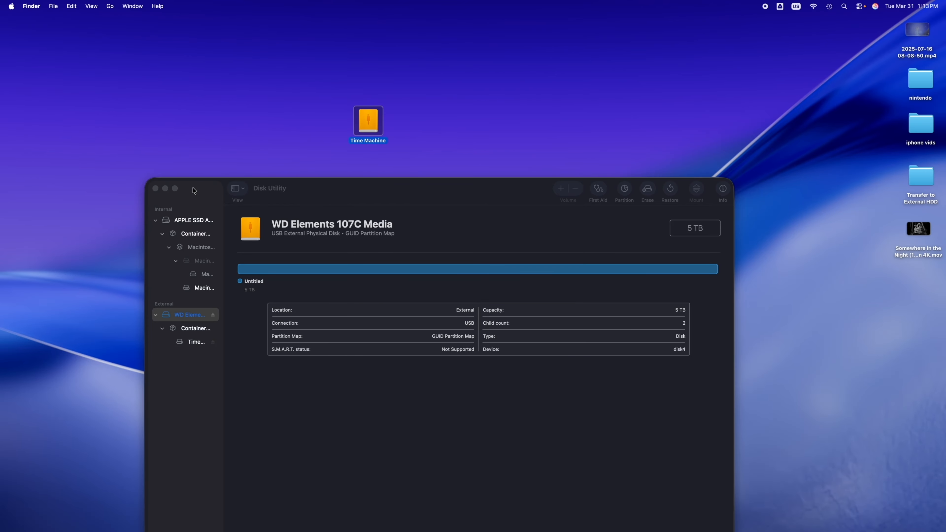
pyautogui.click(156, 189)
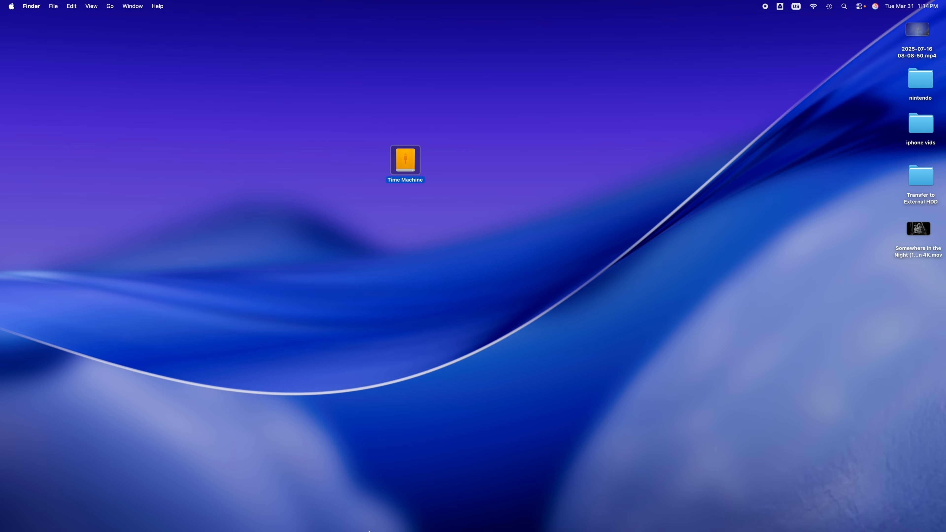
# - Open System Settings, search for time machine and open the Time Machine settings
pyautogui.moveTo(387, 527)
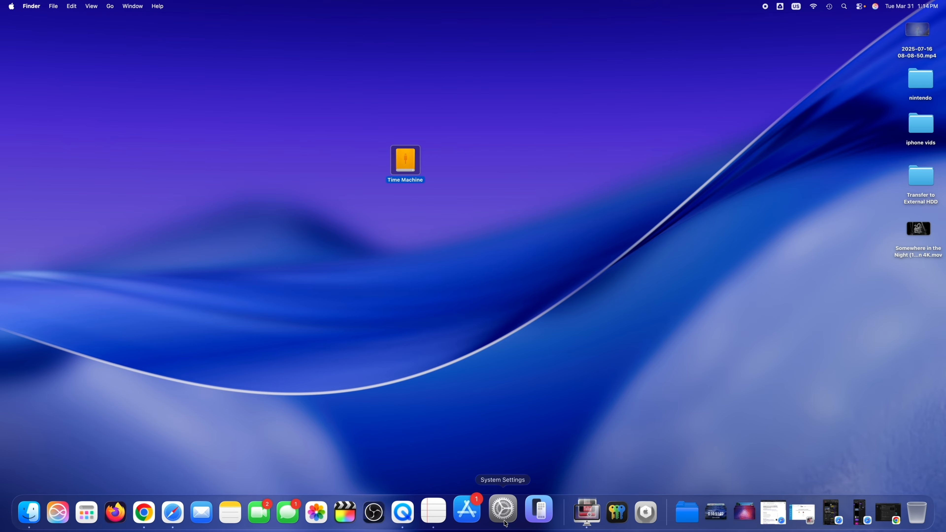
pyautogui.click(503, 511)
pyautogui.moveTo(638, 82); pyautogui.dragTo(359, 101)
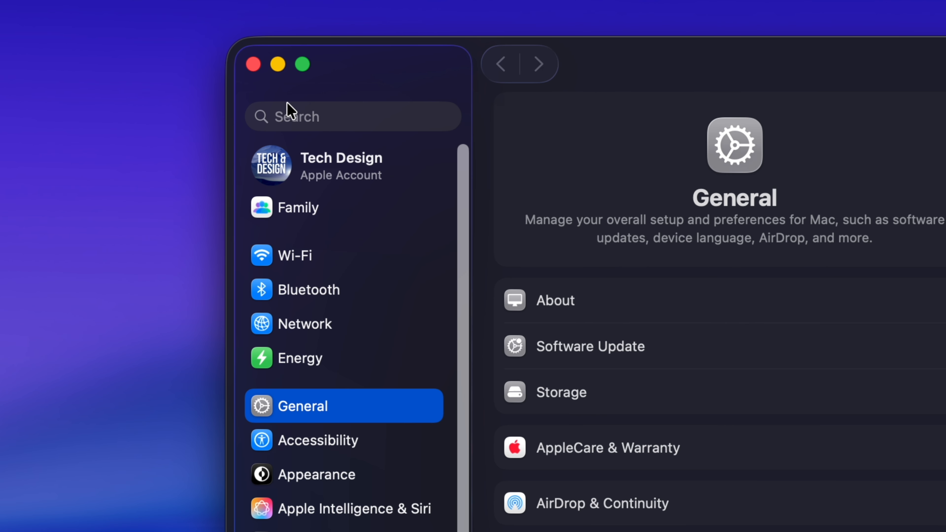
pyautogui.click(300, 110)
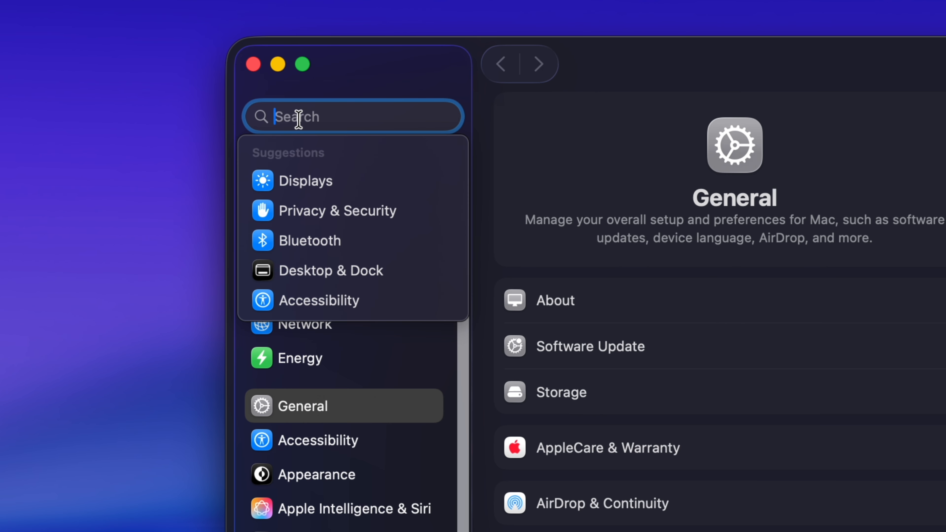
pyautogui.write('time machine')
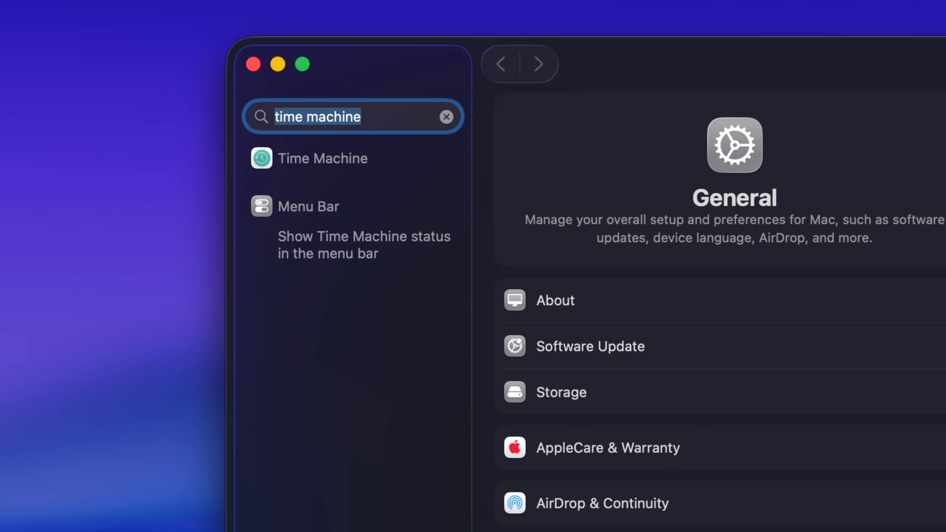
pyautogui.click(322, 161)
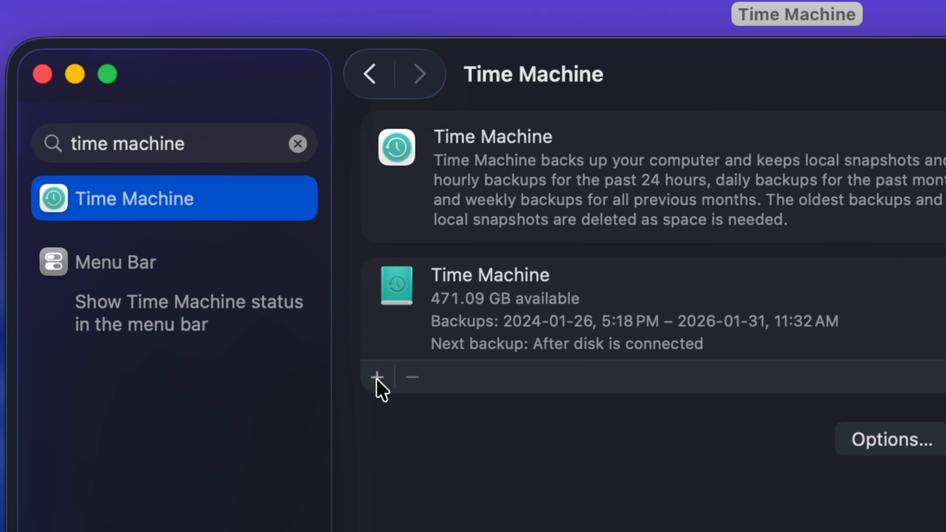
# - Add the 5.00 TB Time Machine drive as a backup disk with Encrypt Backup off and Disk Usage Limit set to None
pyautogui.click(390, 395)
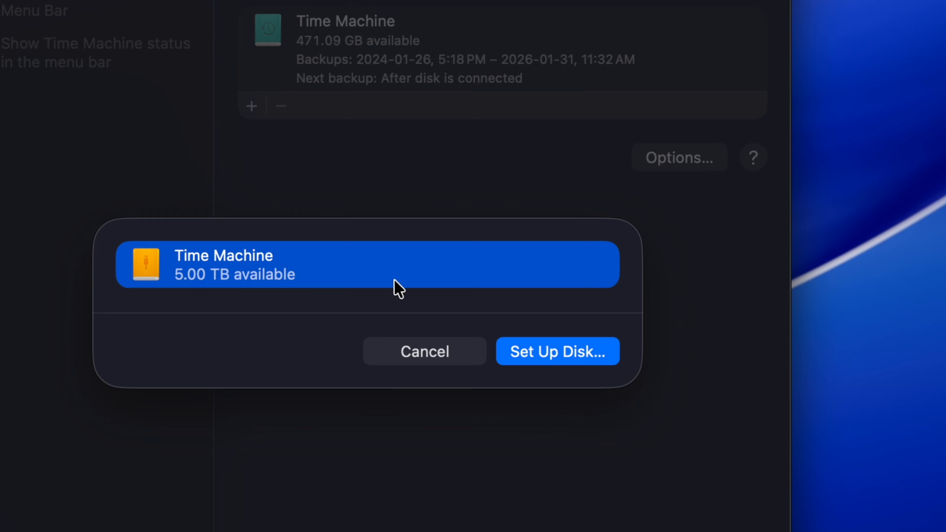
pyautogui.click(563, 350)
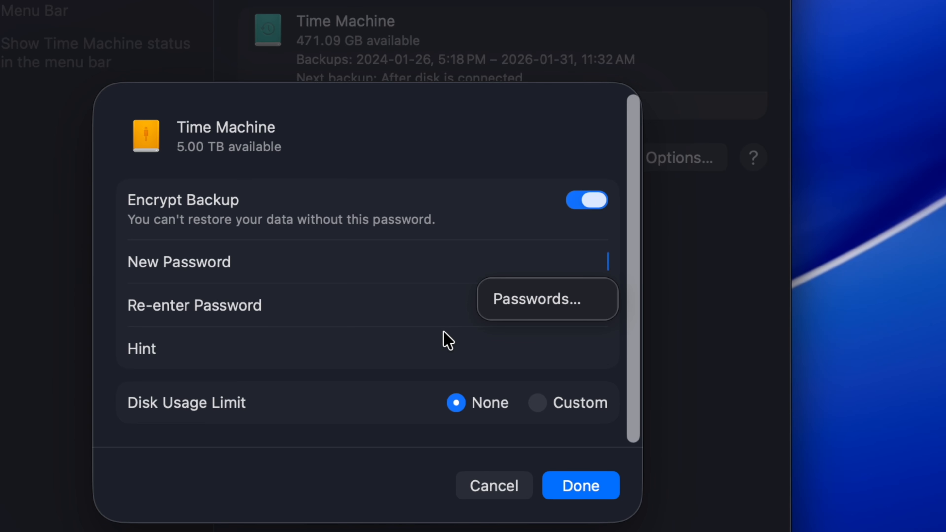
pyautogui.click(590, 202)
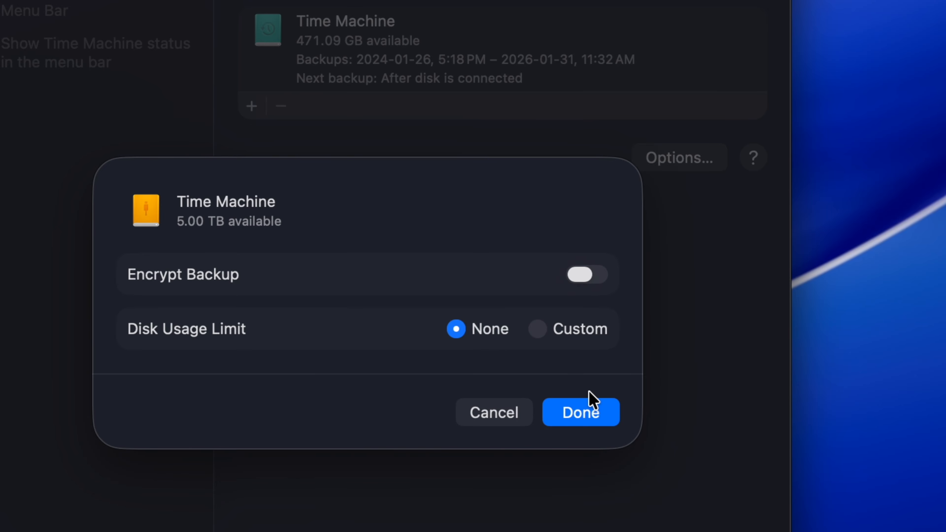
pyautogui.click(580, 412)
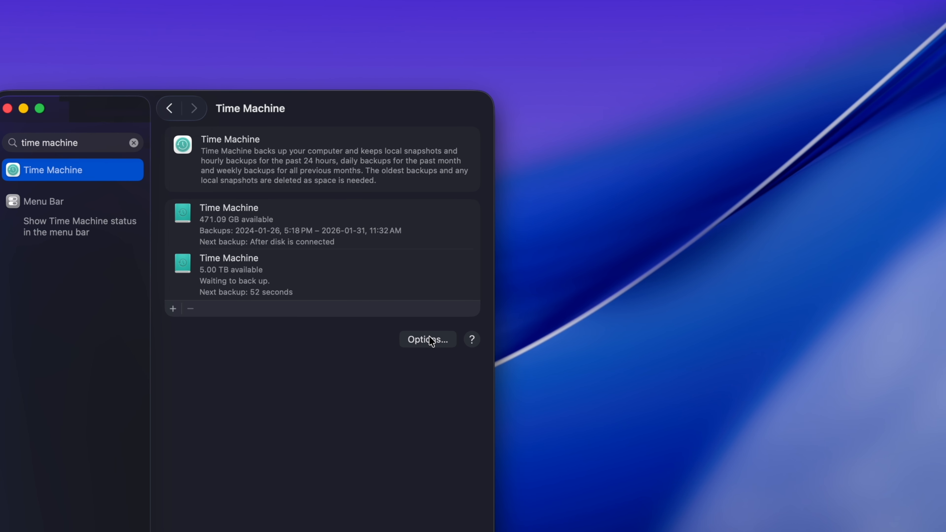
# - Review the backup frequency choices and exclusions in the Time Machine options, keeping Automatically Every Hour
pyautogui.click(429, 338)
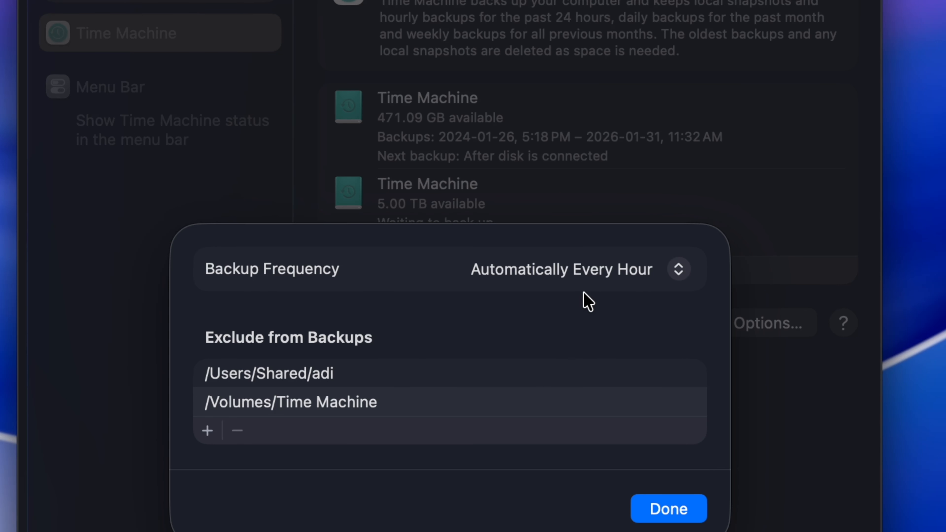
pyautogui.click(672, 270)
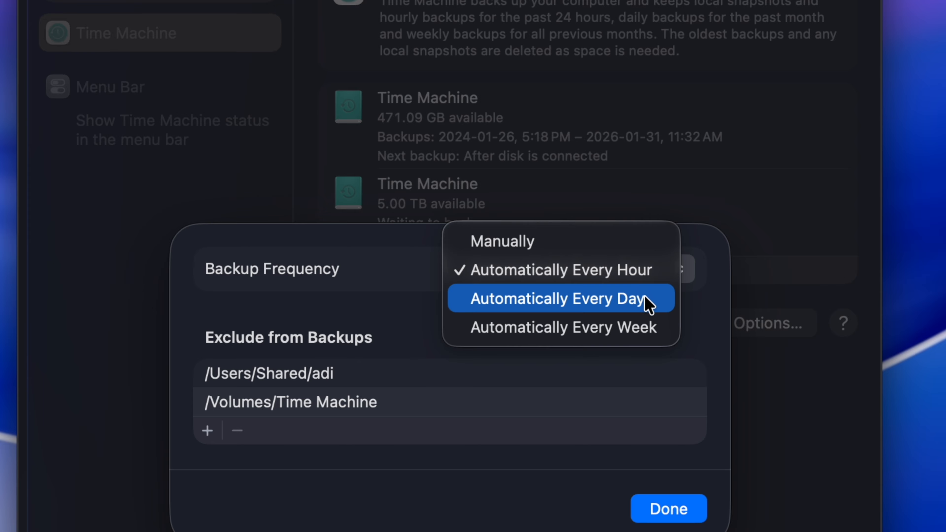
pyautogui.click(702, 326)
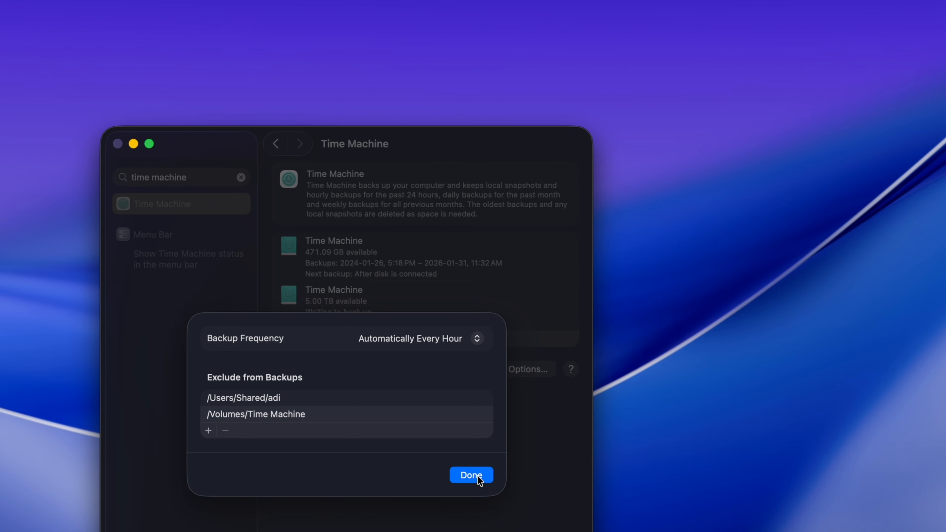
pyautogui.click(478, 478)
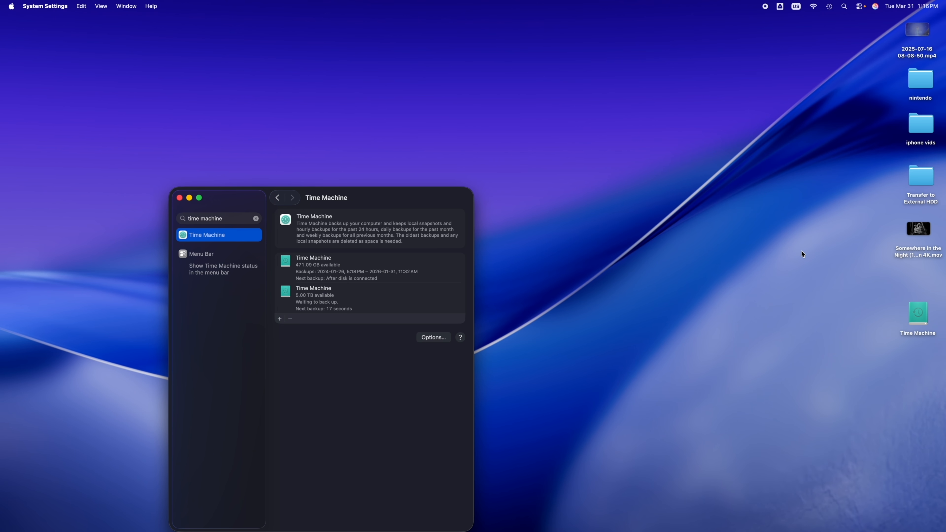
# - Move the Time Machine drive's icon to the upper middle of the desktop, minimize System Settings and open the drive to check its backups
pyautogui.moveTo(918, 313); pyautogui.dragTo(427, 195)
pyautogui.press('super+m')
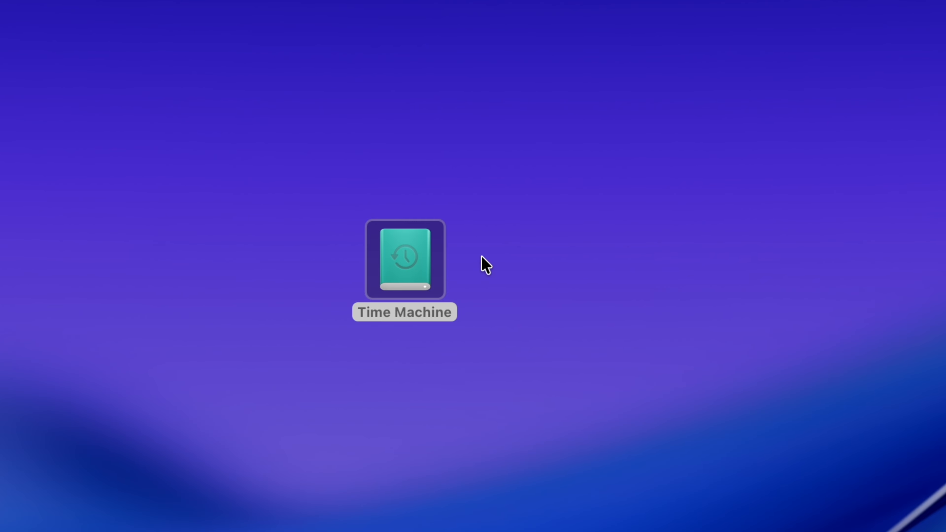
pyautogui.click(470, 195)
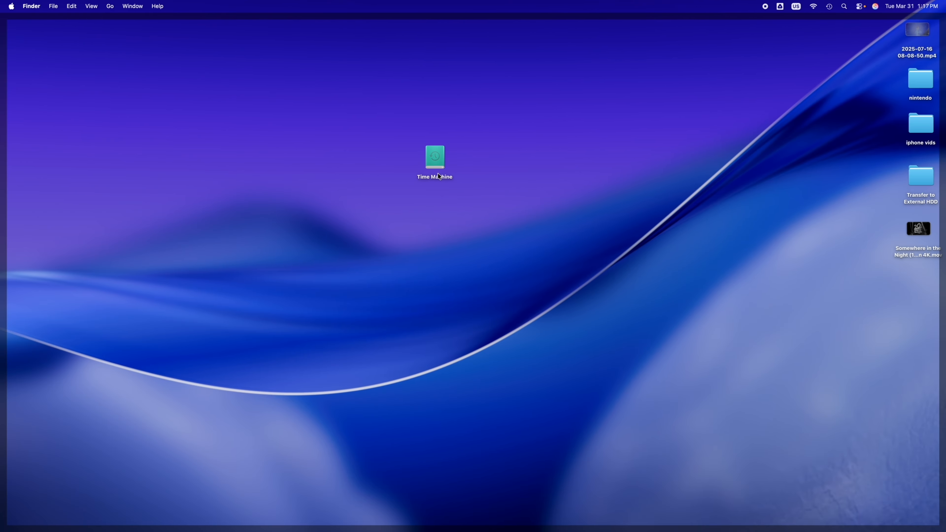
pyautogui.doubleClick(444, 162)
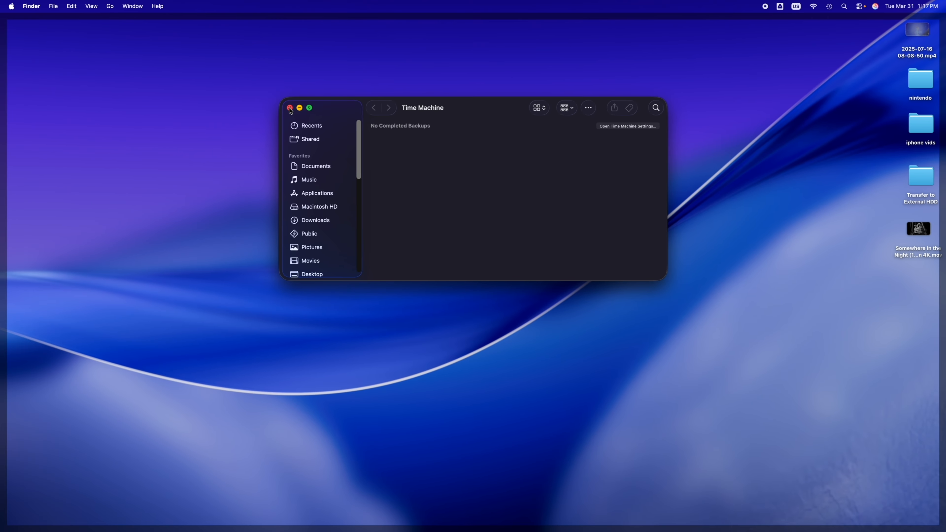
# - Move the Time Machine drive's icon slightly lower on the desktop and check the progress of the running backup
pyautogui.click(289, 108)
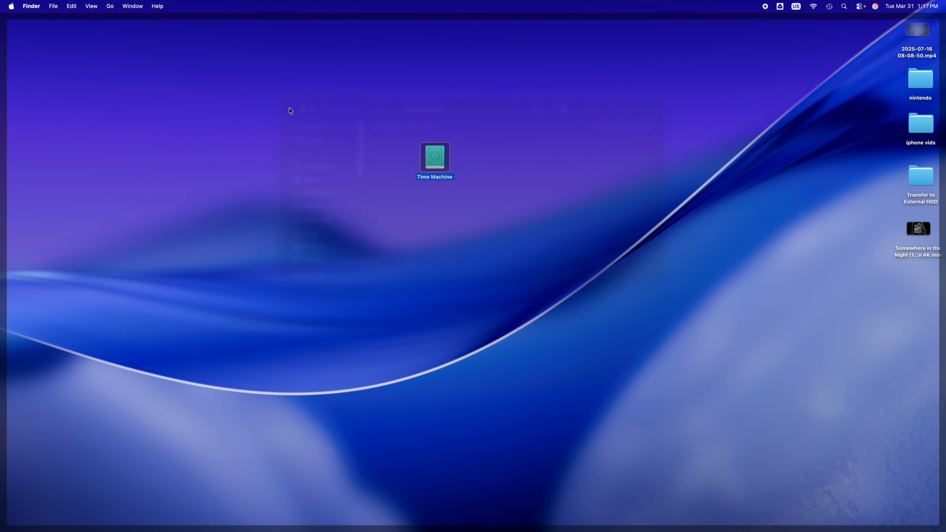
pyautogui.moveTo(432, 154); pyautogui.dragTo(428, 189)
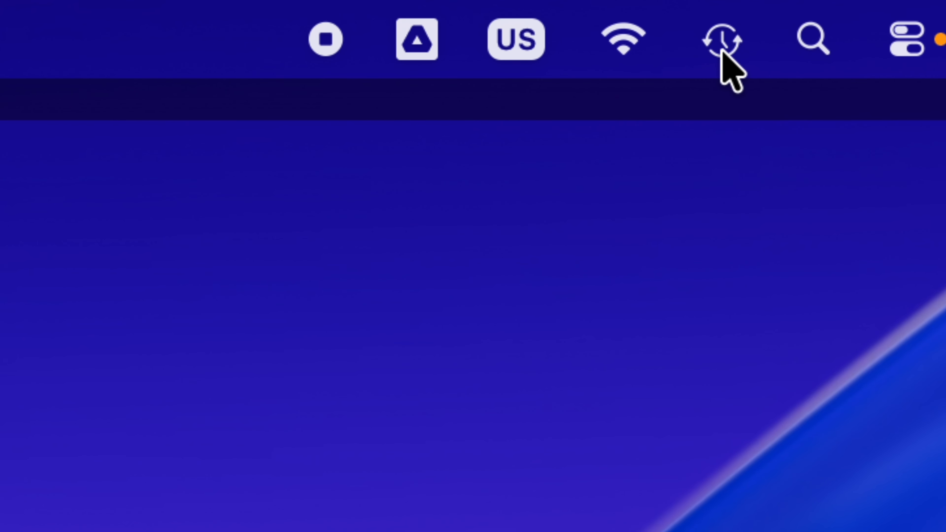
pyautogui.click(758, 37)
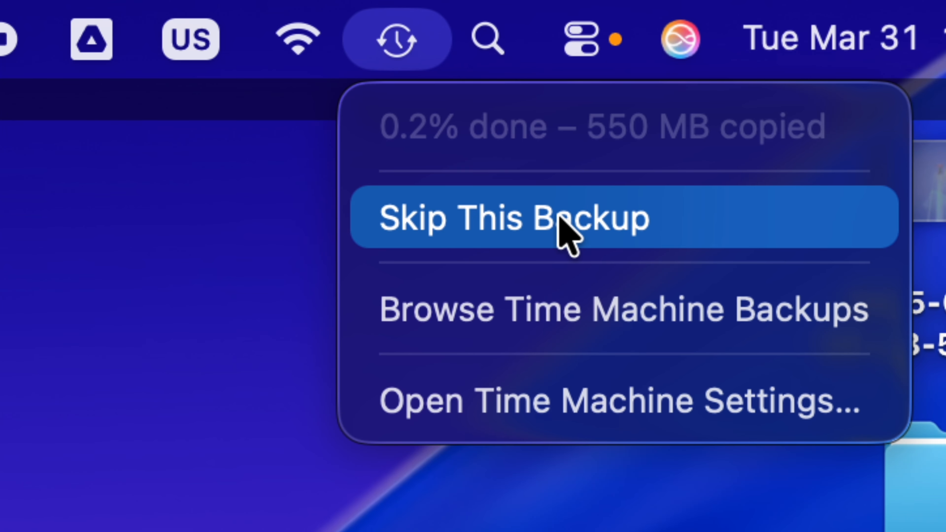
pyautogui.click(198, 241)
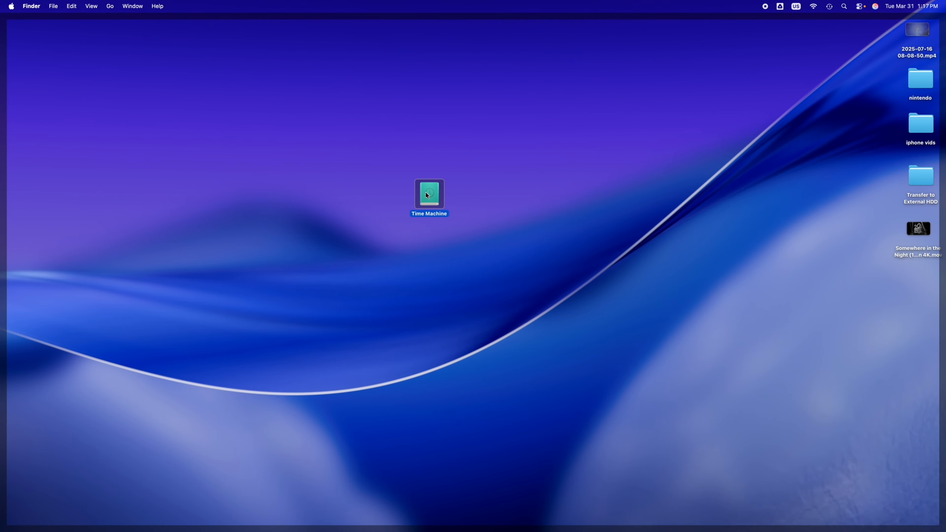
# - Open the Time Machine drive to check for completed backups, close it and look up time machine in Spotlight
pyautogui.doubleClick(426, 193)
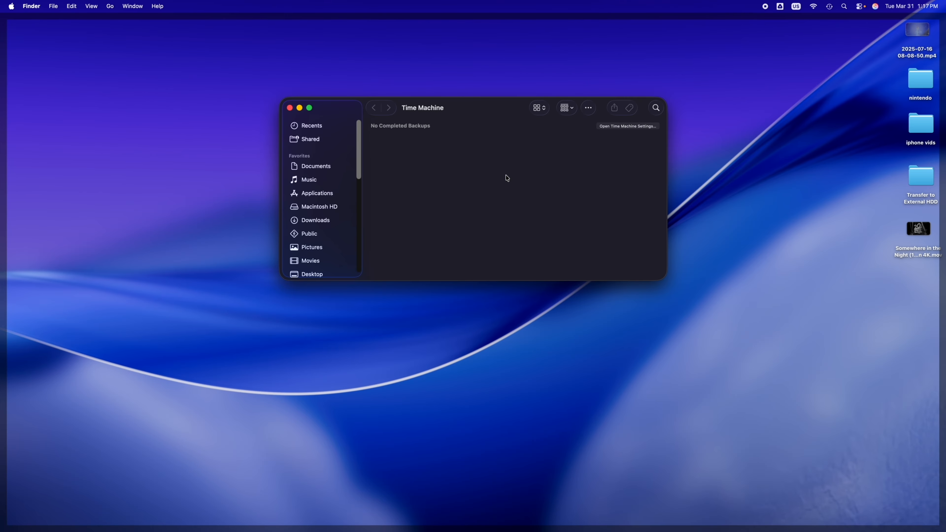
pyautogui.click(290, 108)
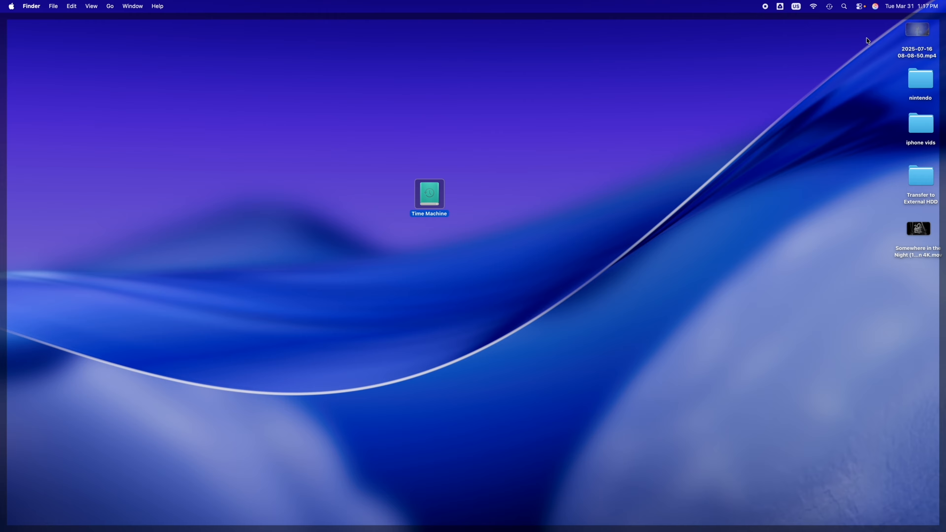
pyautogui.click(844, 6)
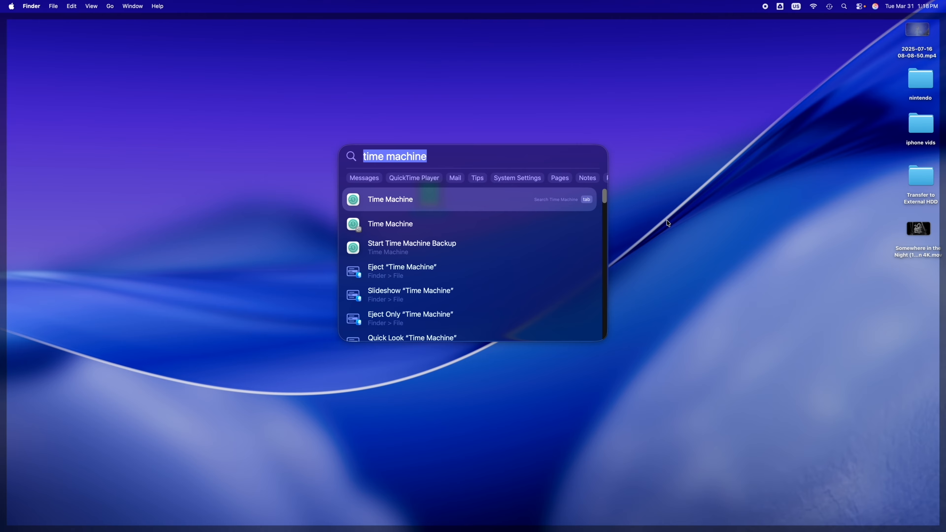
pyautogui.press('Return')
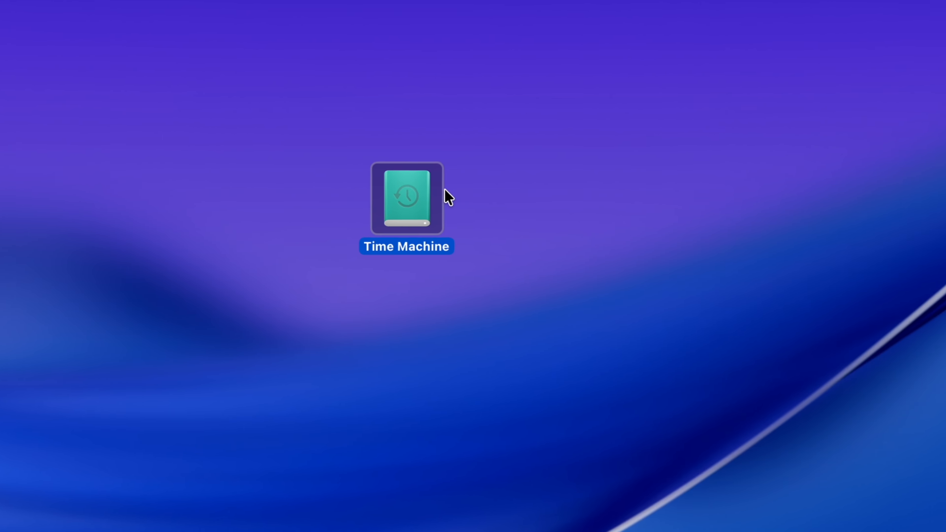
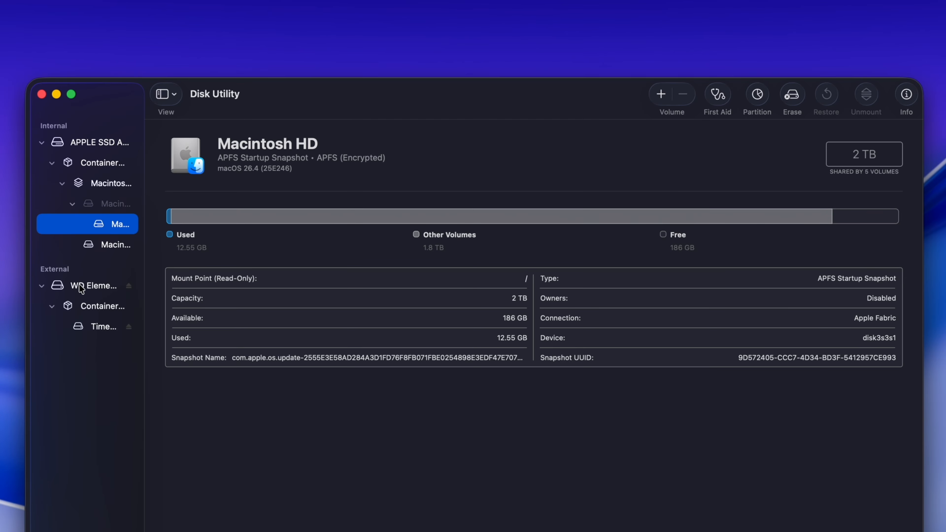
# - Start erasing the external WD Elements 107C Media drive and name it Back Up
pyautogui.click(92, 289)
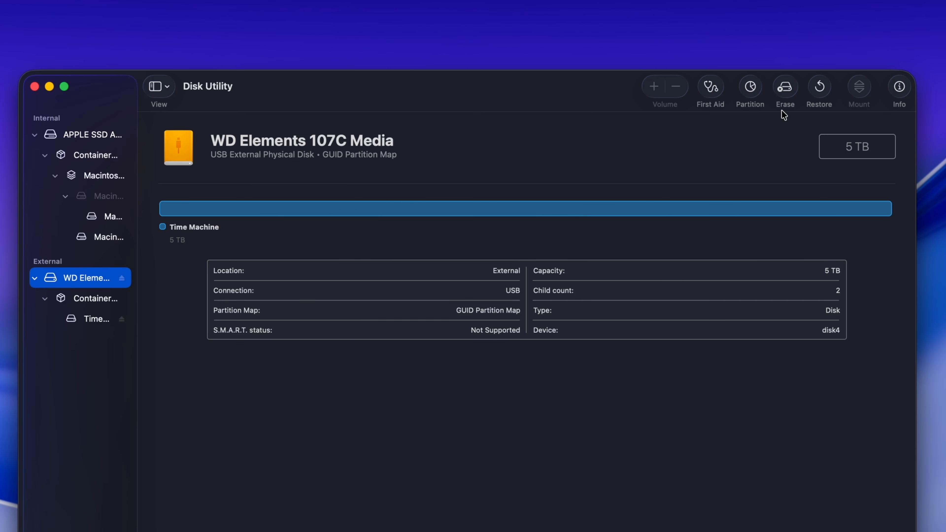
pyautogui.click(785, 87)
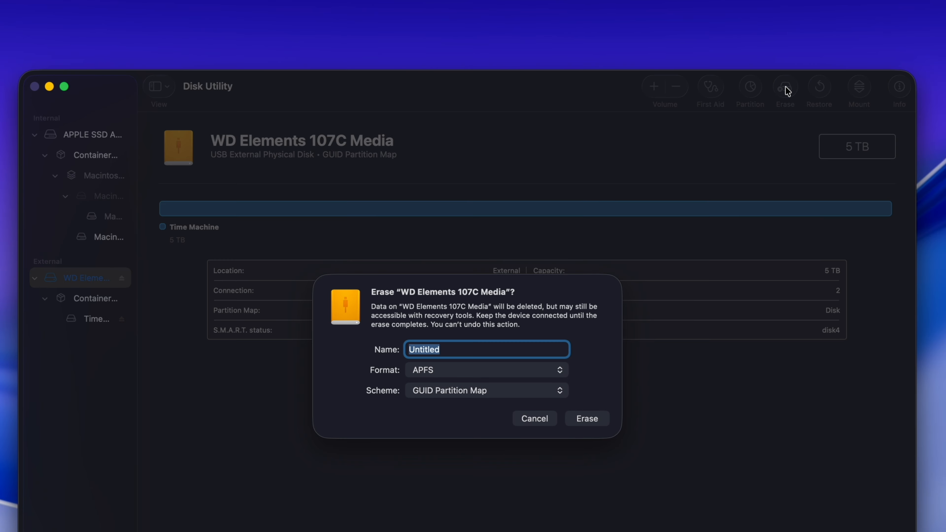
pyautogui.click(472, 349)
pyautogui.doubleClick(472, 349)
pyautogui.write('Back UP')
pyautogui.press('BackSpace')
pyautogui.write('p')
# - Set the format to APFS after trying ExFAT, erase the drive with the GUID Partition Map scheme and close the finished report
pyautogui.click(552, 370)
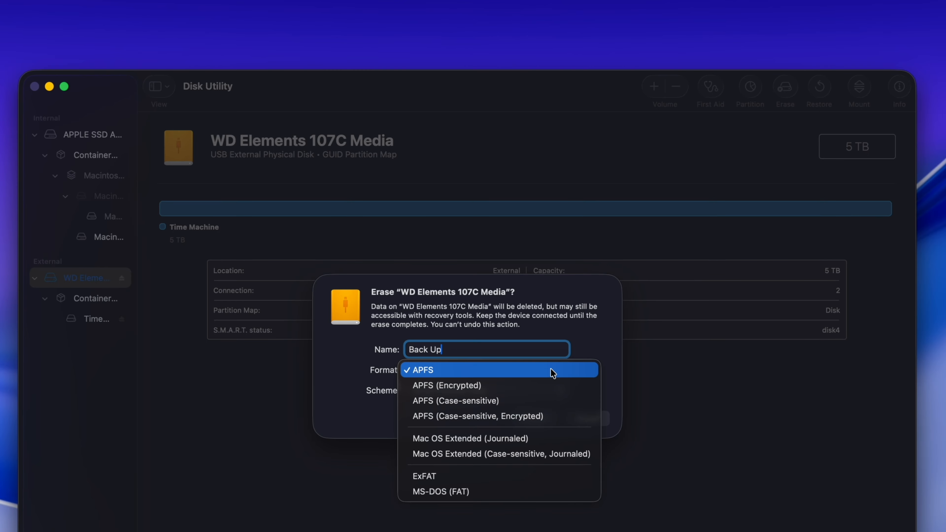
pyautogui.click(462, 477)
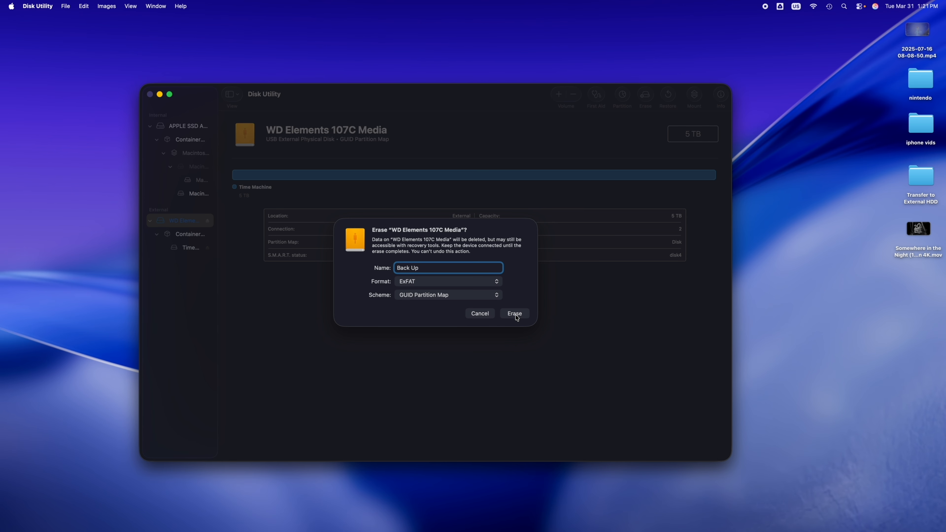
pyautogui.click(495, 282)
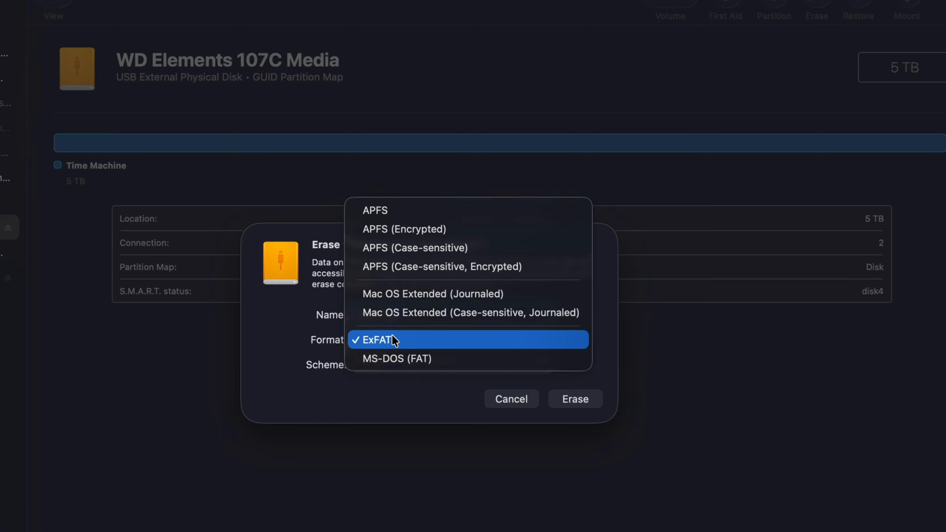
pyautogui.click(419, 219)
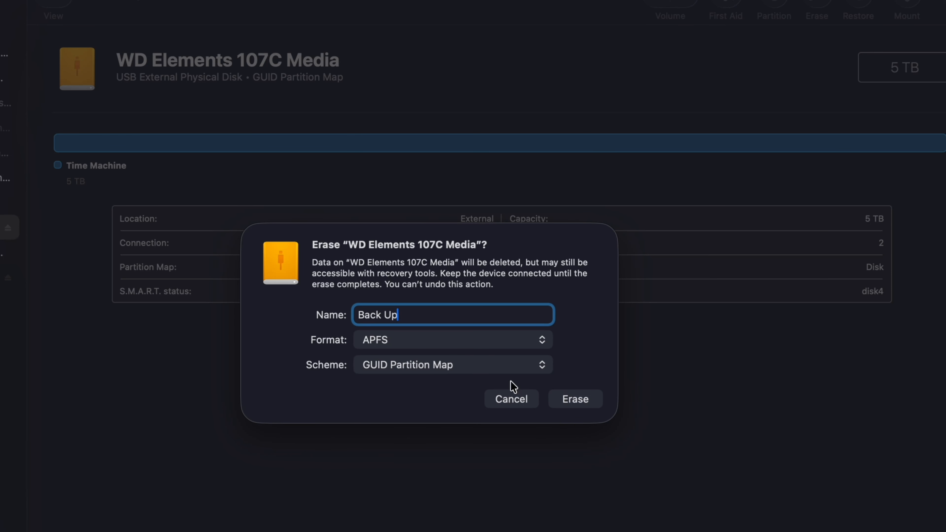
pyautogui.click(575, 404)
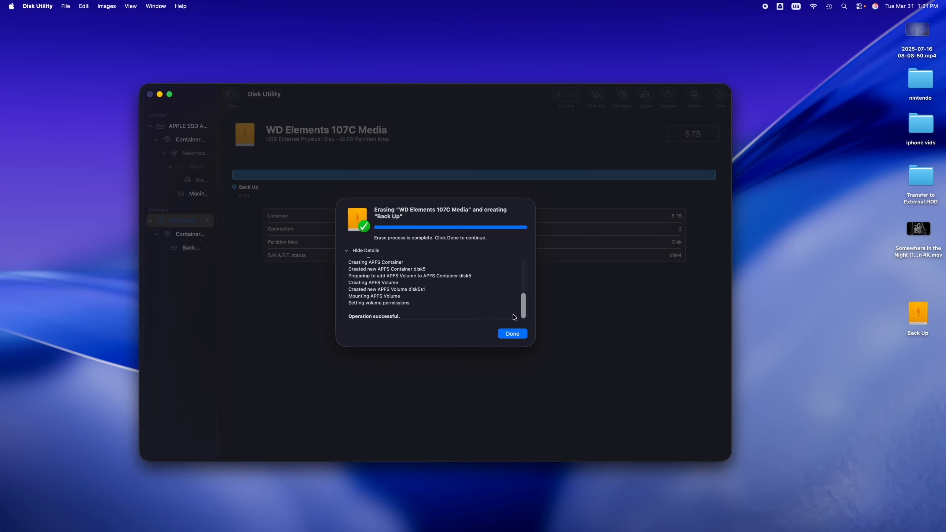
pyautogui.moveTo(524, 316)
pyautogui.mouseDown()
pyautogui.moveTo(525, 281)
pyautogui.moveTo(523, 327)
pyautogui.mouseUp()
pyautogui.click(514, 334)
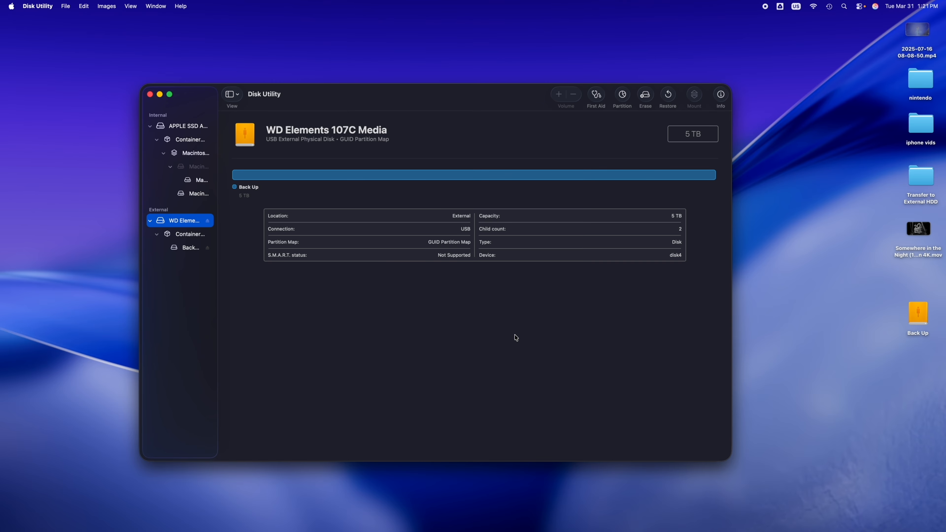
# - Move the Disk Utility window lower and place the Back Up drive's icon on the free desktop area above it
pyautogui.moveTo(461, 99); pyautogui.dragTo(477, 138)
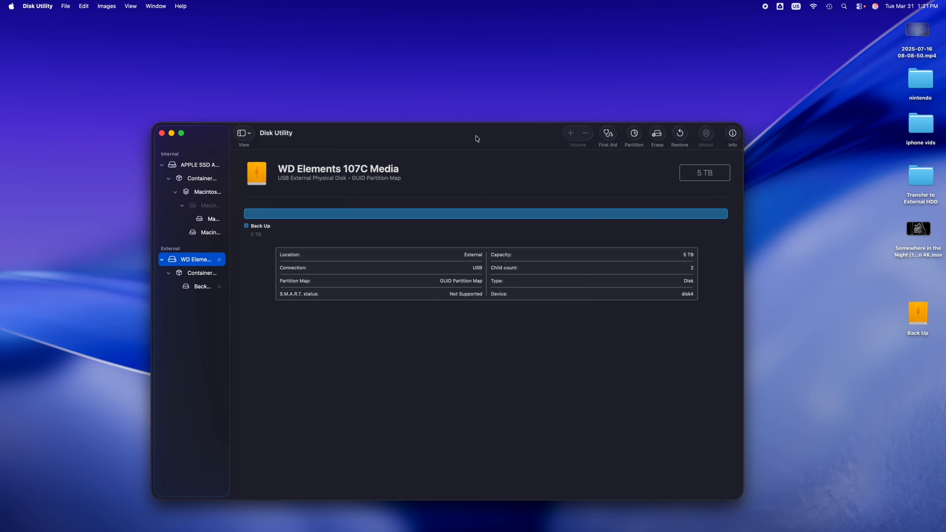
pyautogui.moveTo(925, 321); pyautogui.dragTo(465, 62)
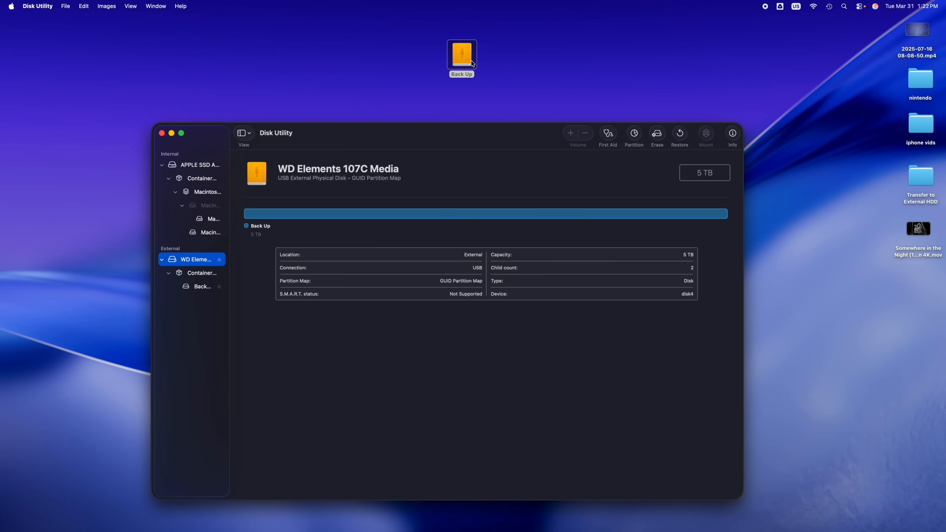
pyautogui.moveTo(467, 136); pyautogui.dragTo(439, 131)
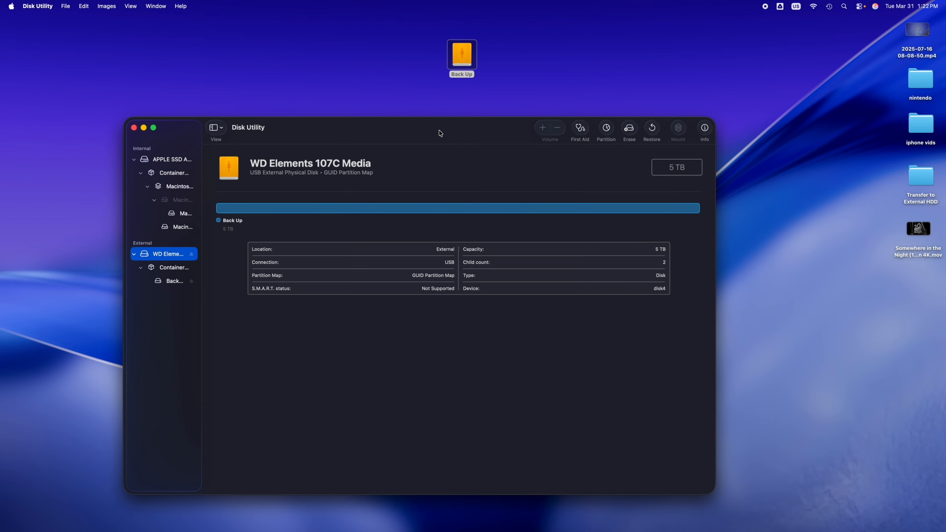
pyautogui.moveTo(469, 76); pyautogui.dragTo(429, 95)
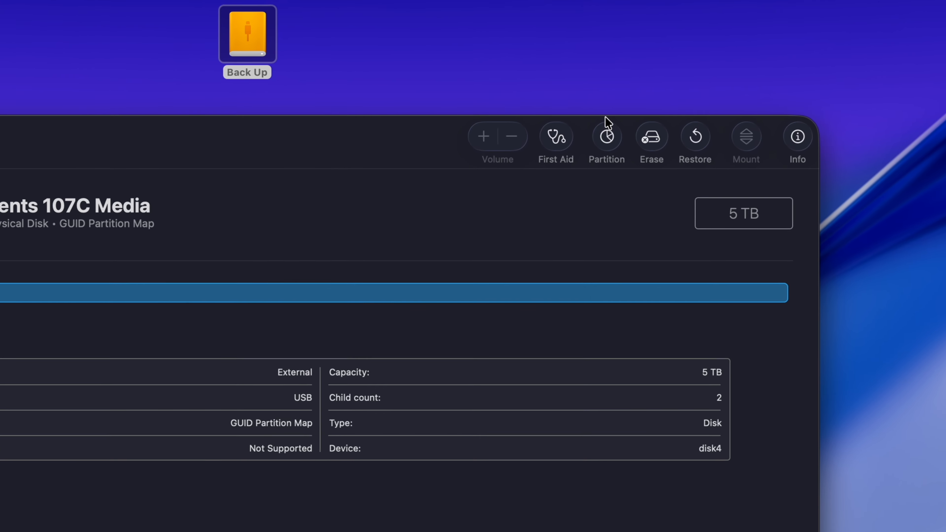
# - Open the partition settings of the WD Elements drive and add two new partitions beside Back Up
pyautogui.click(608, 141)
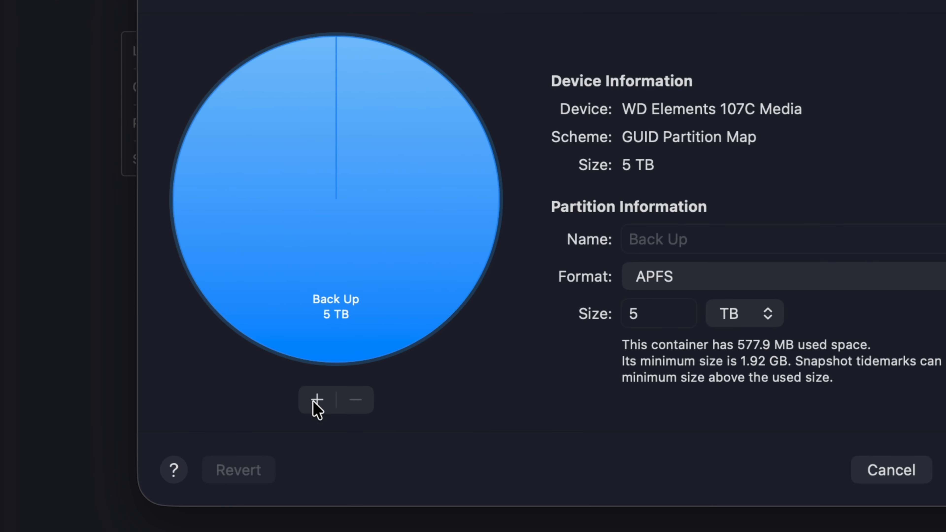
pyautogui.click(316, 401)
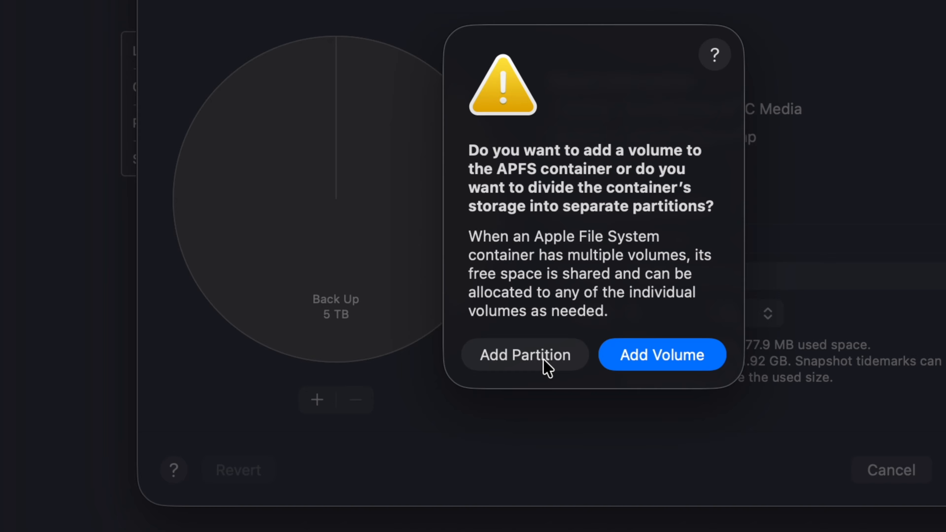
pyautogui.click(502, 359)
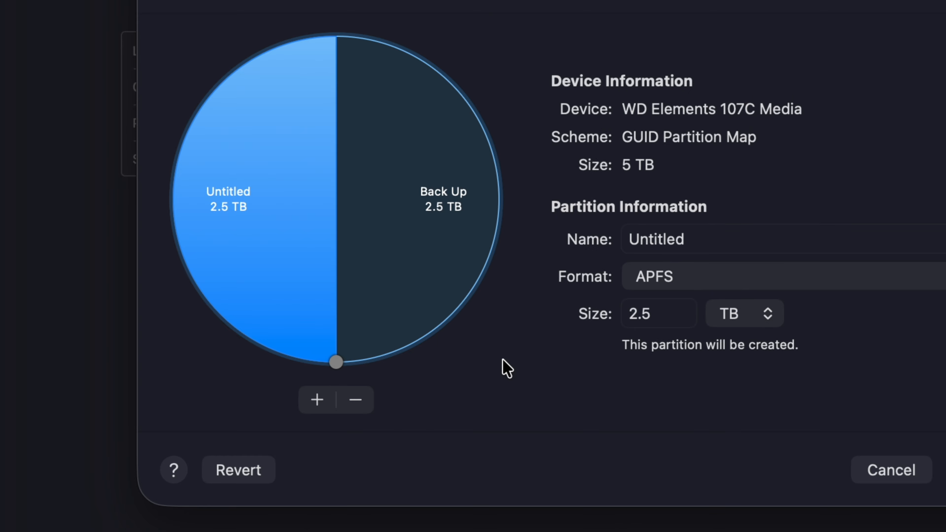
pyautogui.click(316, 401)
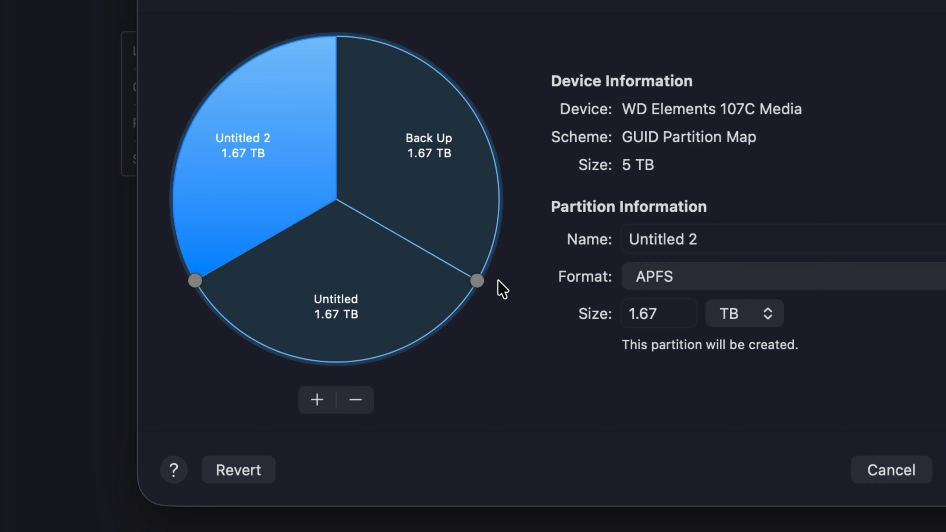
# - Resize the Back Up partition to 1 TB, the Untitled partition to about 2.74 TB and Untitled 2 to about 1.26 TB
pyautogui.moveTo(477, 280); pyautogui.dragTo(482, 140)
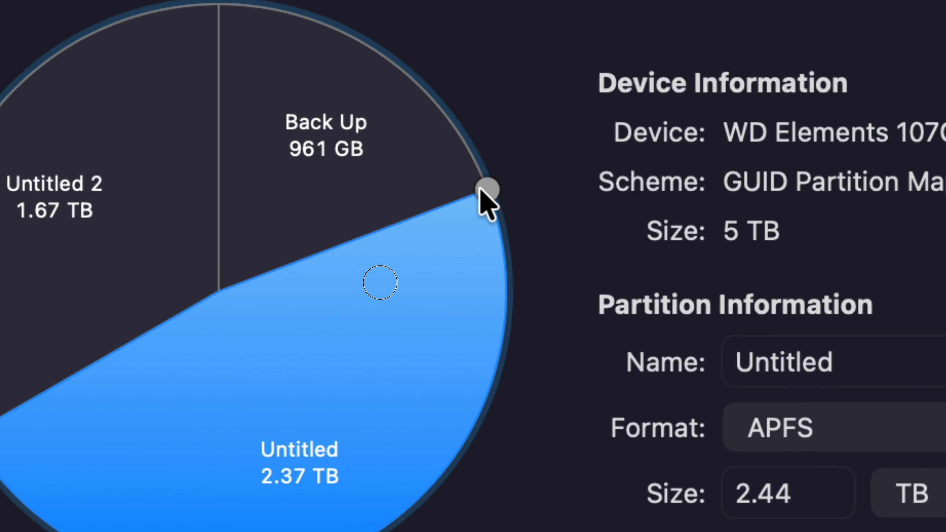
pyautogui.moveTo(480, 189); pyautogui.dragTo(479, 203)
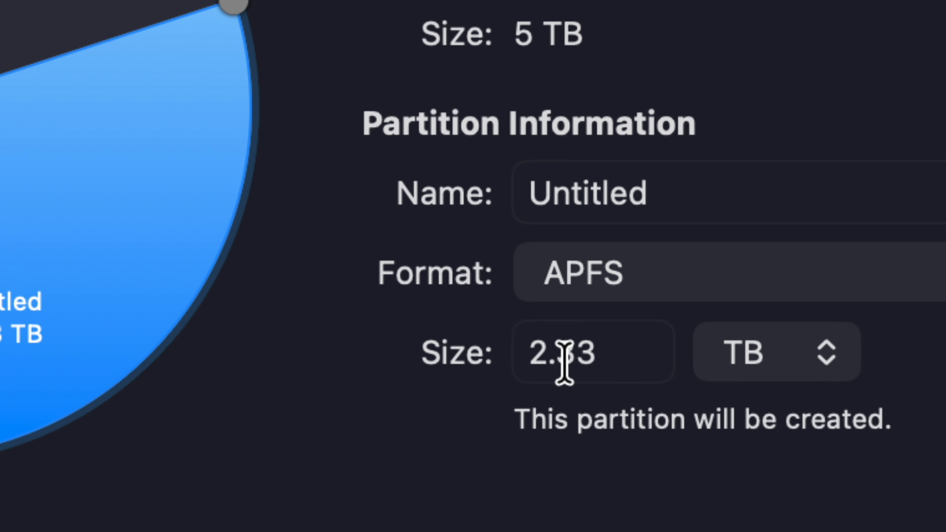
pyautogui.click(477, 222)
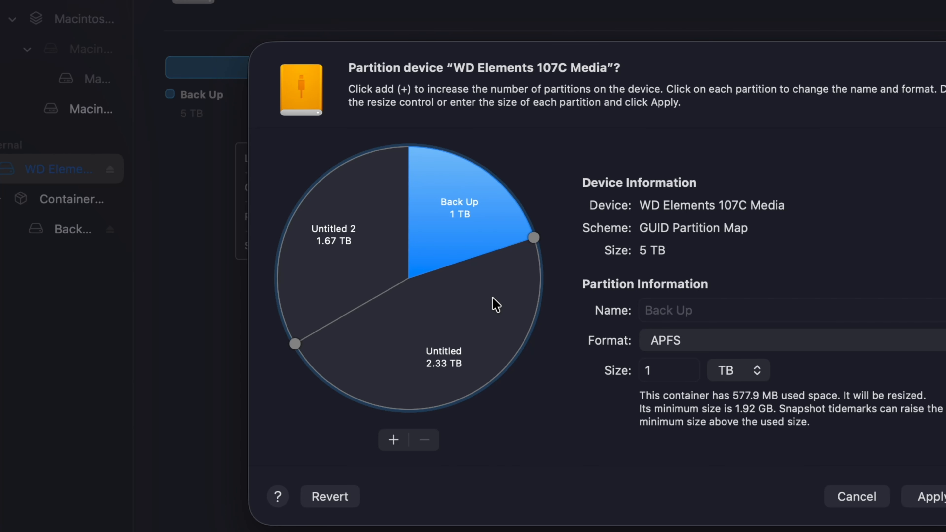
pyautogui.click(495, 304)
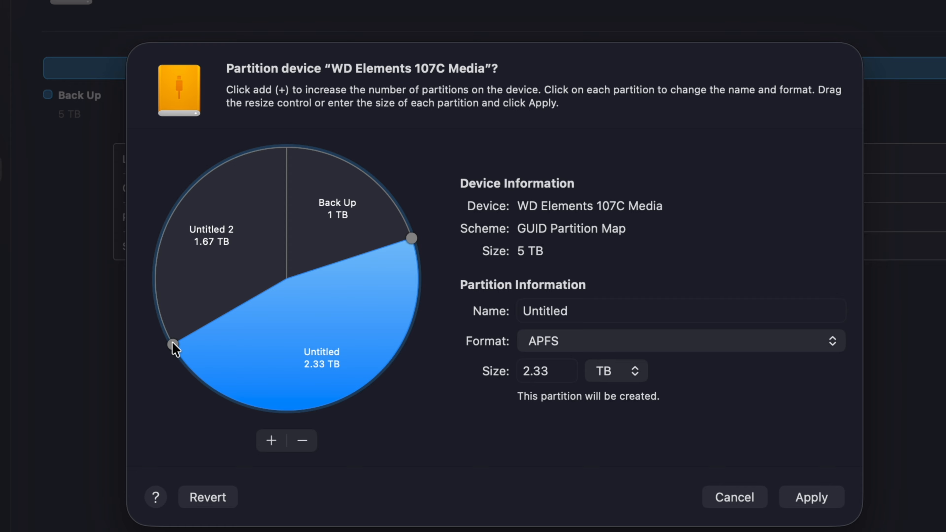
pyautogui.moveTo(171, 343); pyautogui.dragTo(154, 282)
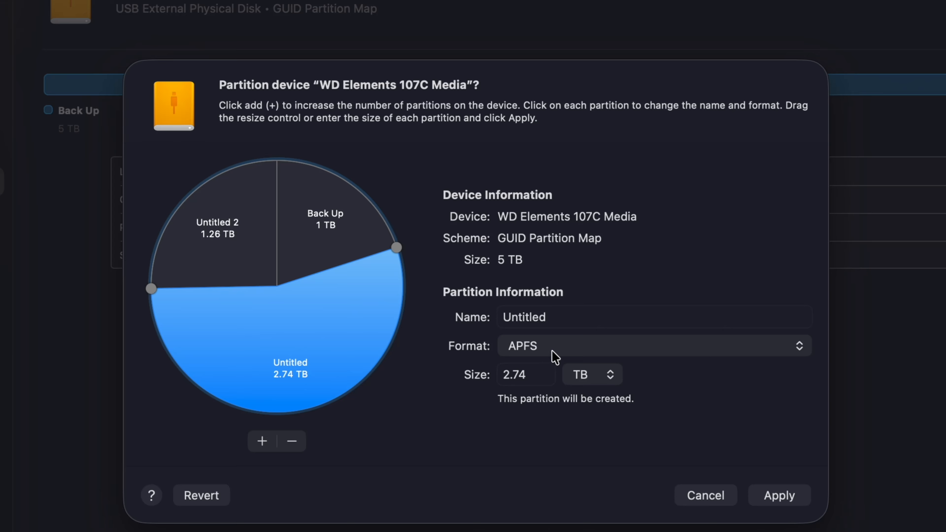
# - Rename the largest partition, Untitled, as Time Machine
pyautogui.click(558, 321)
pyautogui.moveTo(553, 317); pyautogui.dragTo(412, 316)
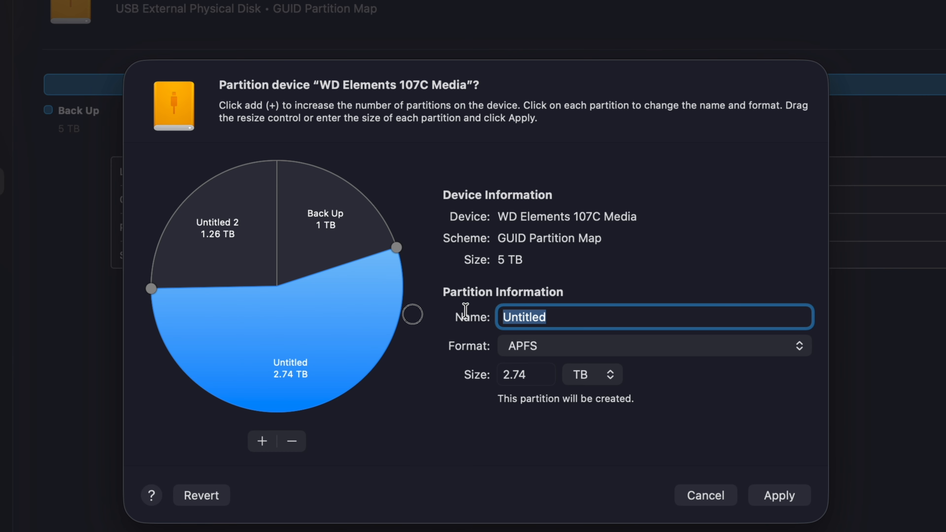
pyautogui.write('Time Machin')
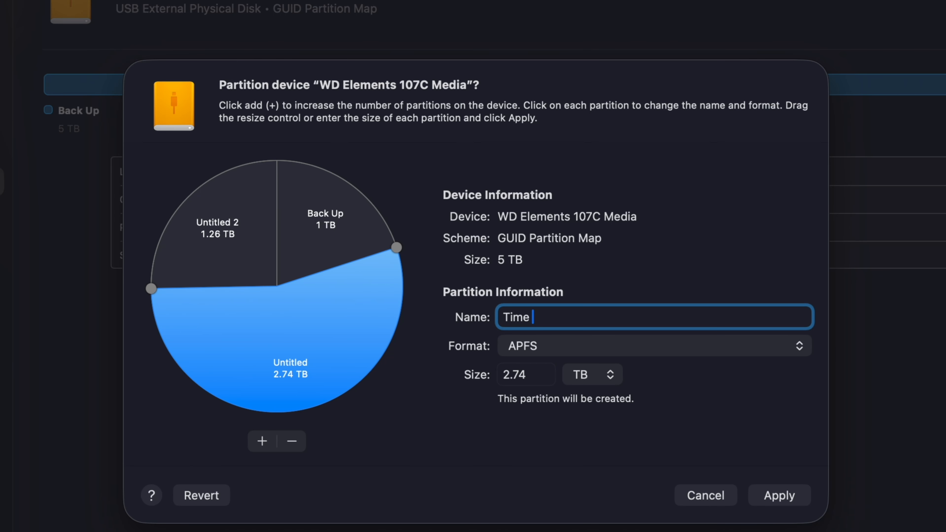
pyautogui.write('e')
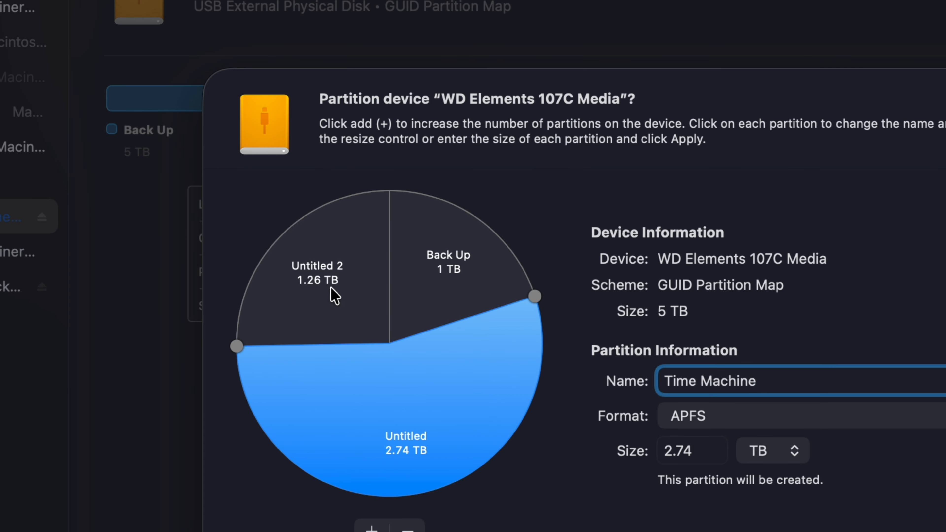
# - Rename the Untitled 2 partition as PC
pyautogui.click(229, 240)
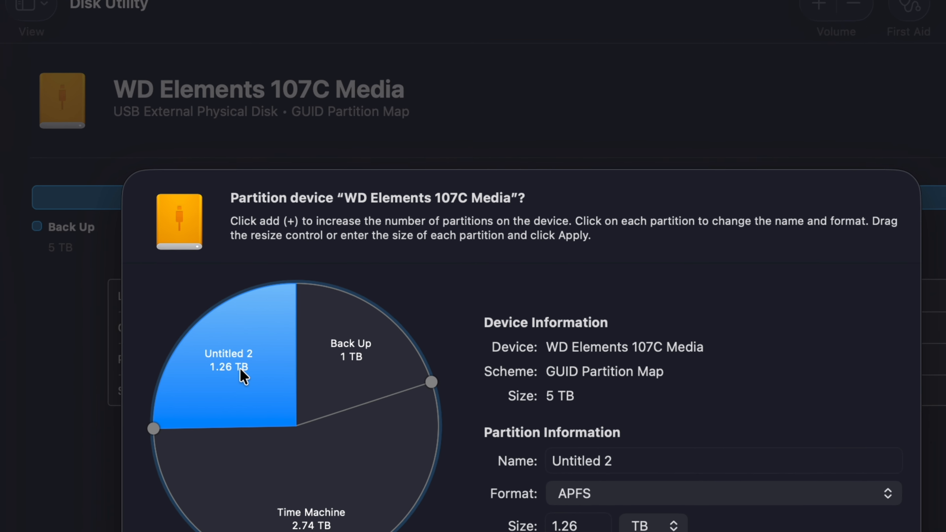
pyautogui.click(626, 460)
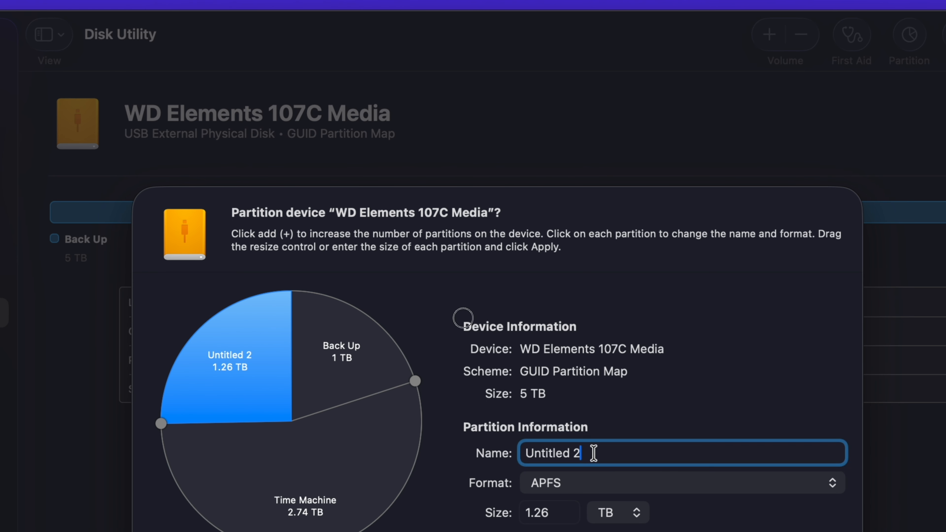
pyautogui.press('super+a')
pyautogui.write('Mac ')
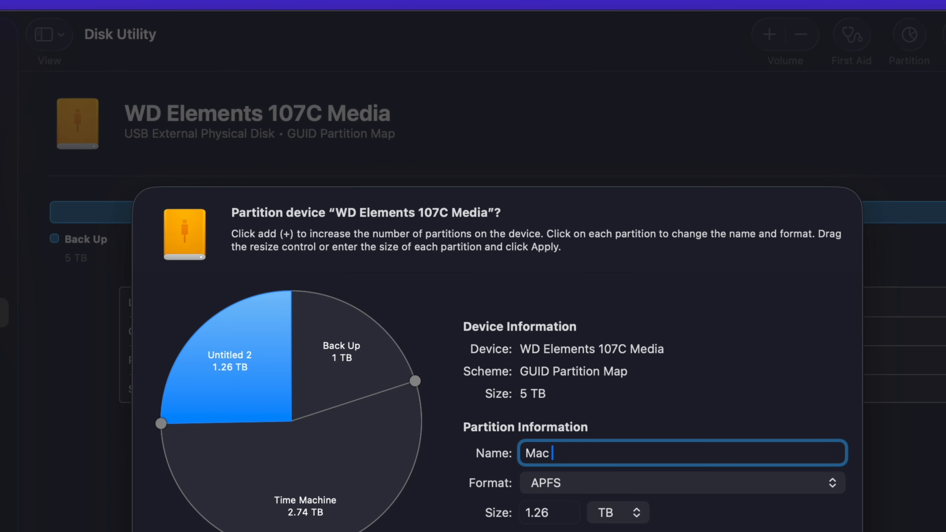
pyautogui.write('P')
pyautogui.press('BackSpace')
pyautogui.press('BackSpace')
pyautogui.press('BackSpace')
pyautogui.press('BackSpace')
pyautogui.press('BackSpace')
pyautogui.write('PC')
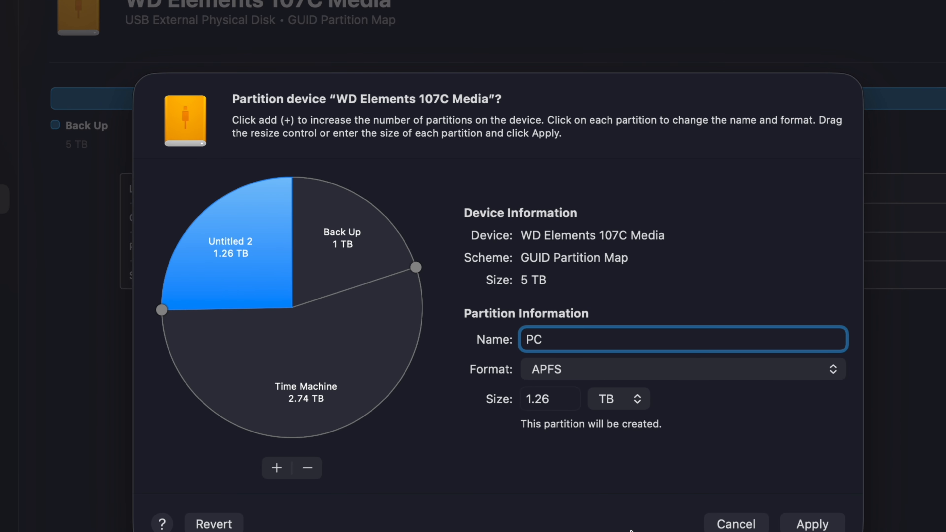
# - Set the PC partition's format to ExFAT, apply the partition changes and close the finished report
pyautogui.click(568, 370)
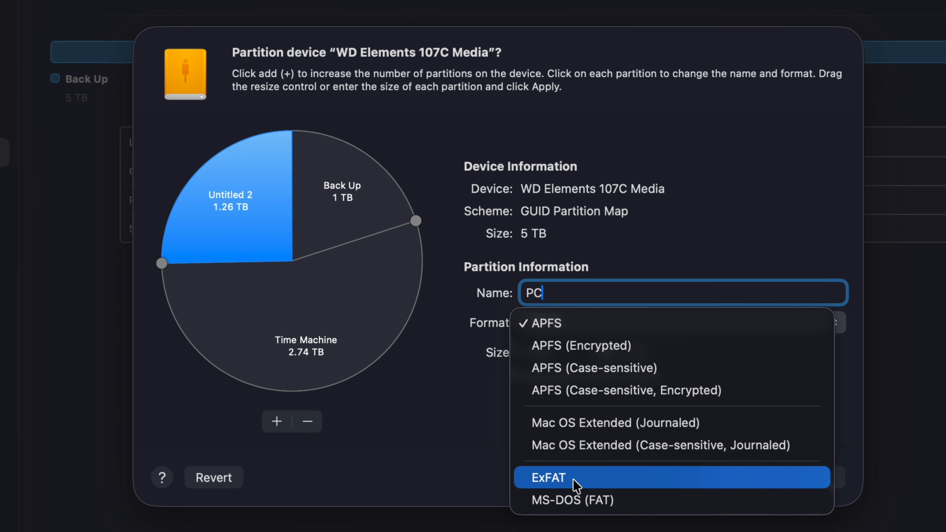
pyautogui.click(575, 481)
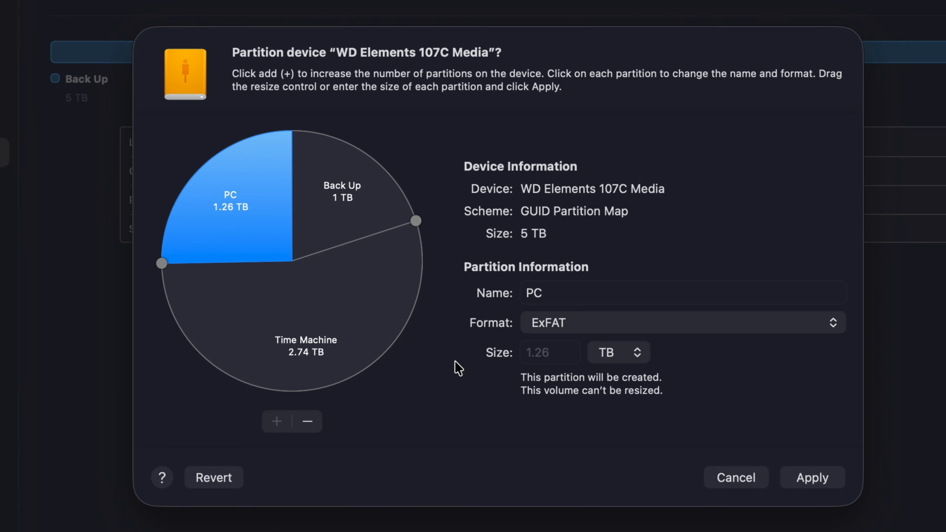
pyautogui.click(815, 478)
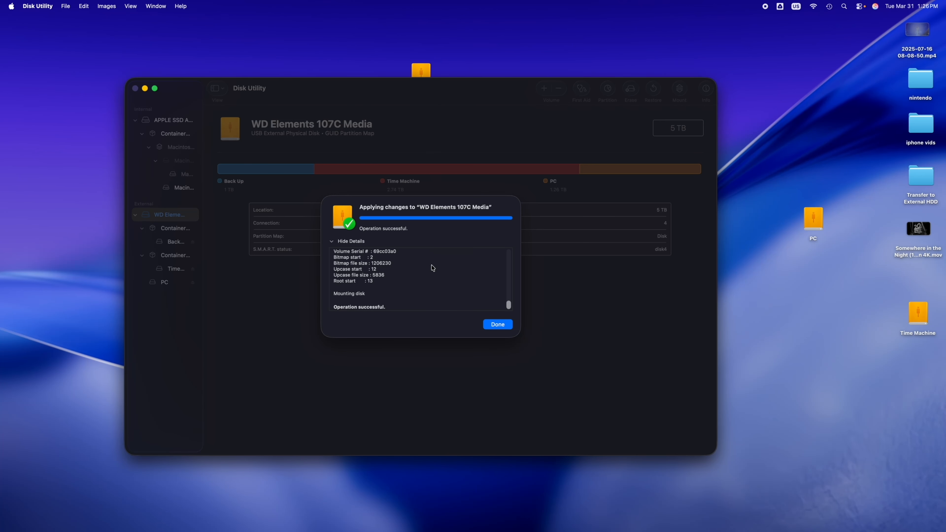
pyautogui.click(497, 324)
# - Line up the Back Up, PC and Time Machine drive icons in a row on the upper desktop and minimize Disk Utility
pyautogui.moveTo(409, 90); pyautogui.dragTo(512, 257)
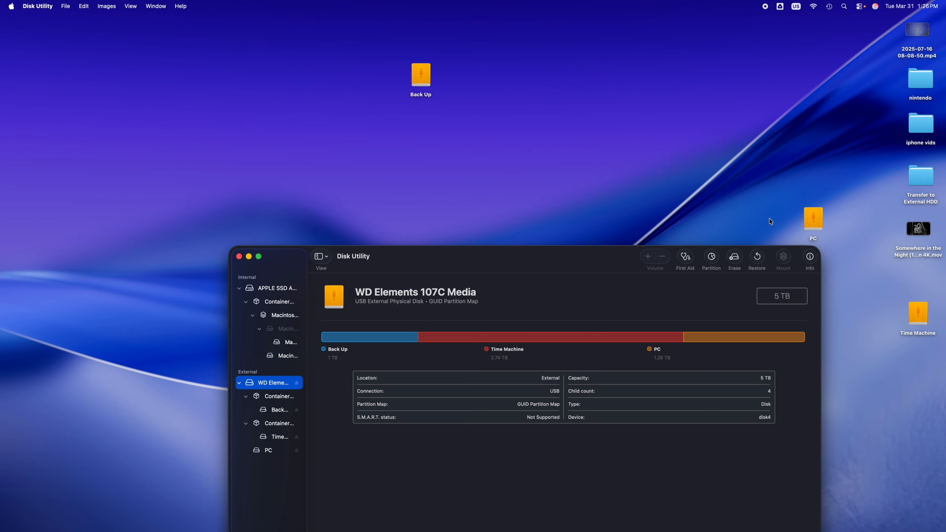
pyautogui.moveTo(813, 219); pyautogui.dragTo(459, 75)
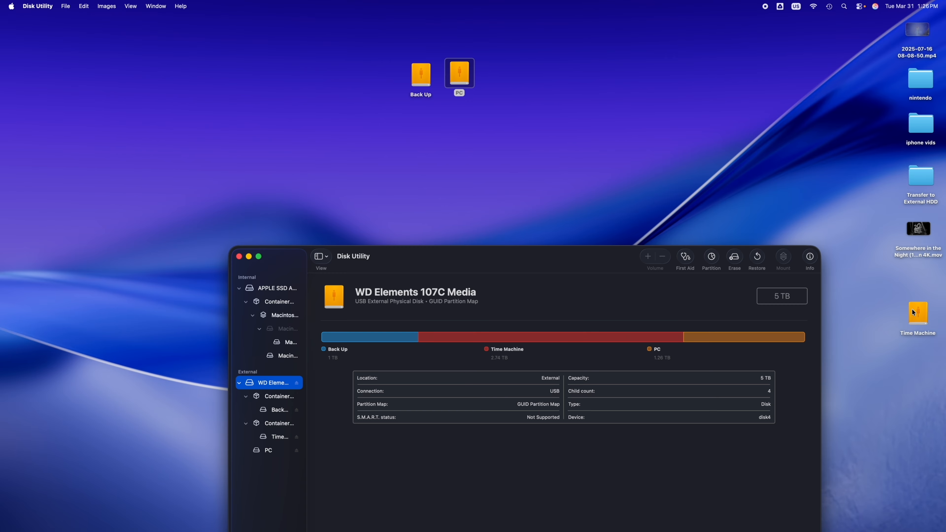
pyautogui.moveTo(913, 312); pyautogui.dragTo(502, 82)
pyautogui.click(458, 80)
pyautogui.click(430, 82)
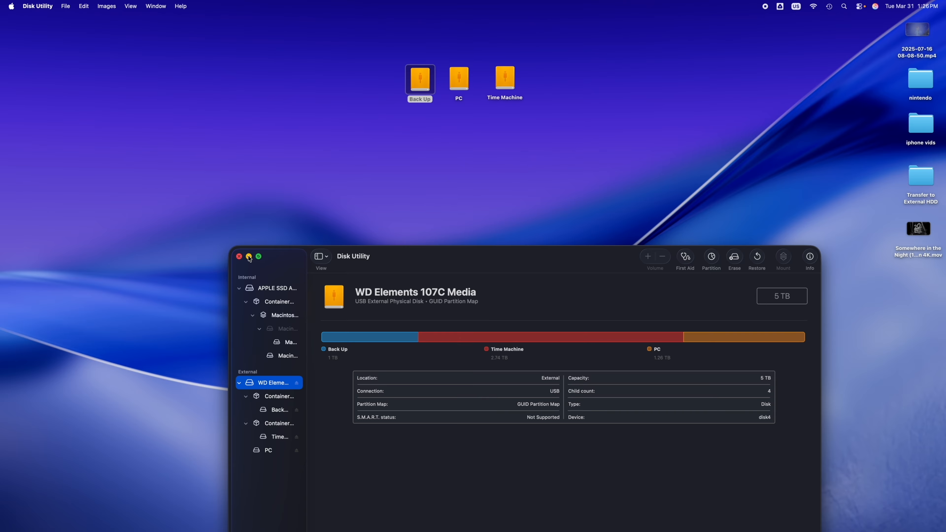
pyautogui.click(249, 257)
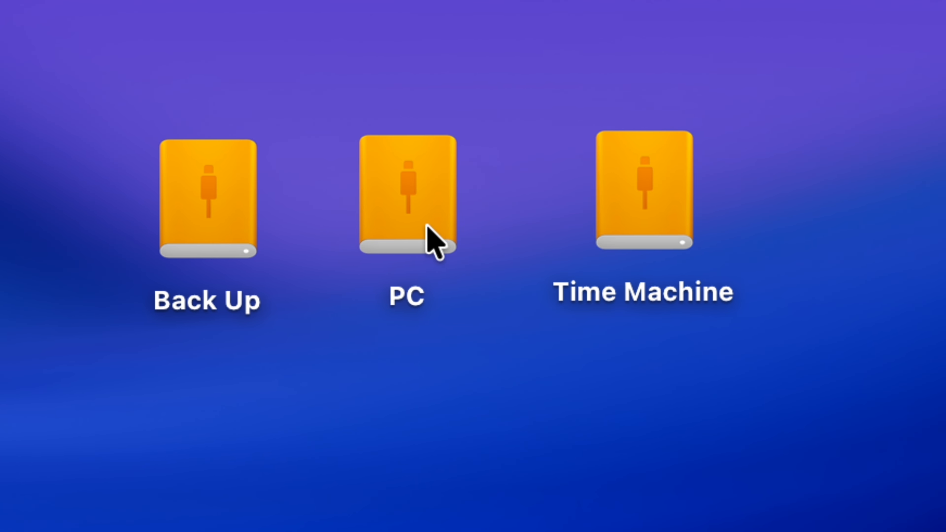
# - Move the Back Up drive's icon diagonally down and away from the PC and Time Machine icons
pyautogui.moveTo(242, 210); pyautogui.dragTo(83, 369)
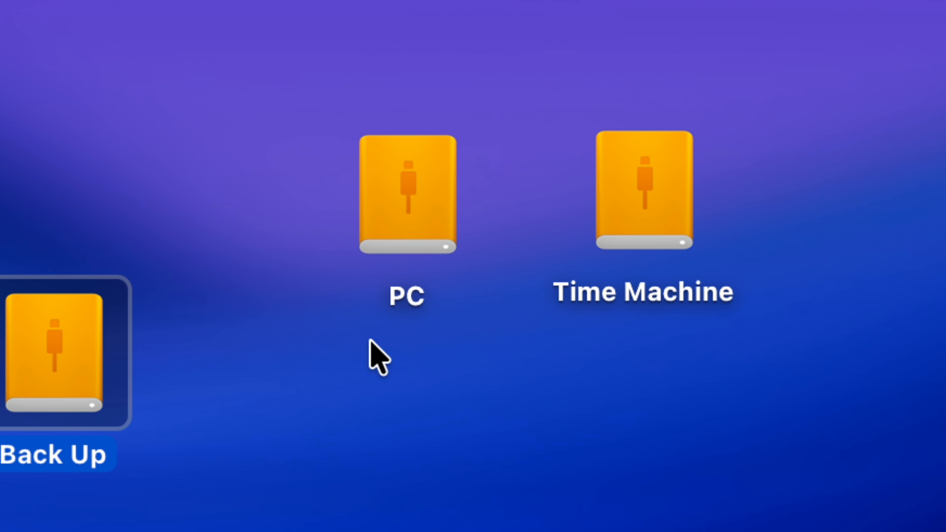